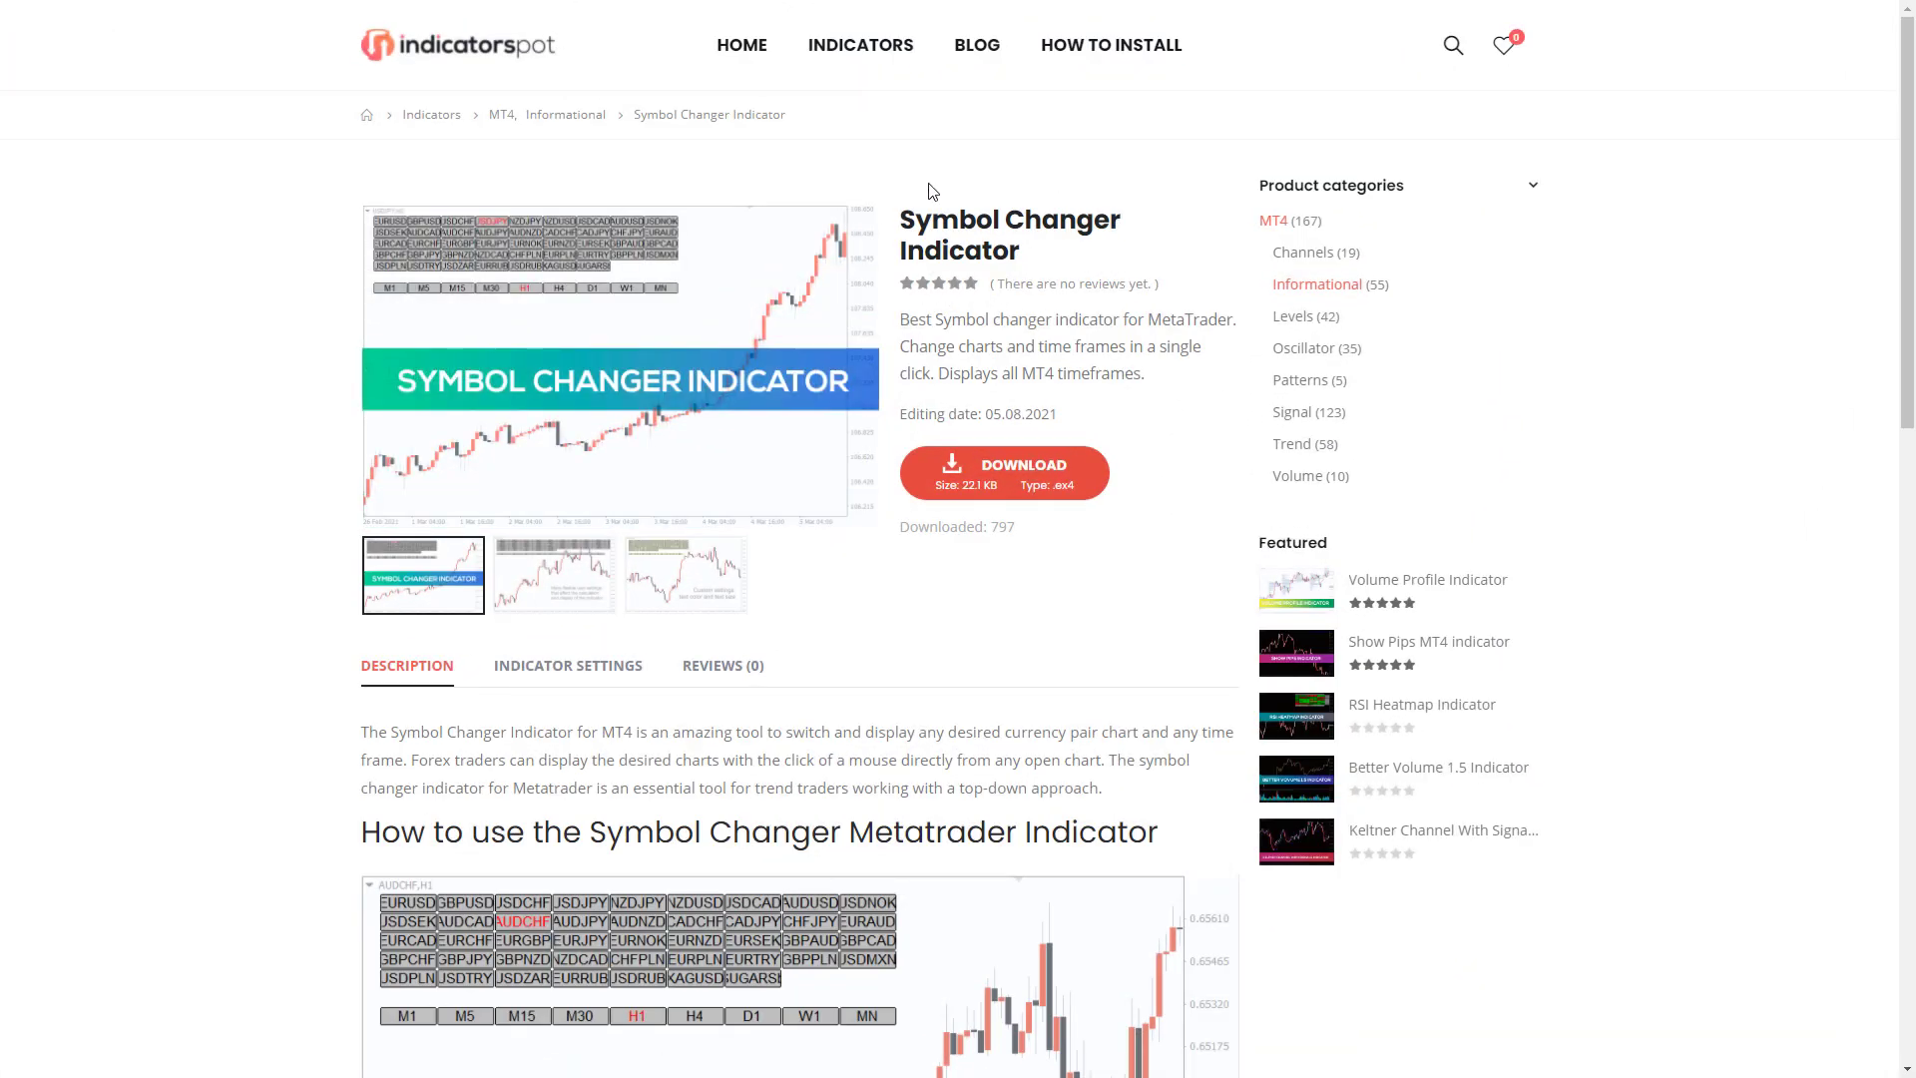
Step: Download Symbol-changer.ex4 from the Symbol Changer Indicator page on indicatorspot.com
left_click(997, 477)
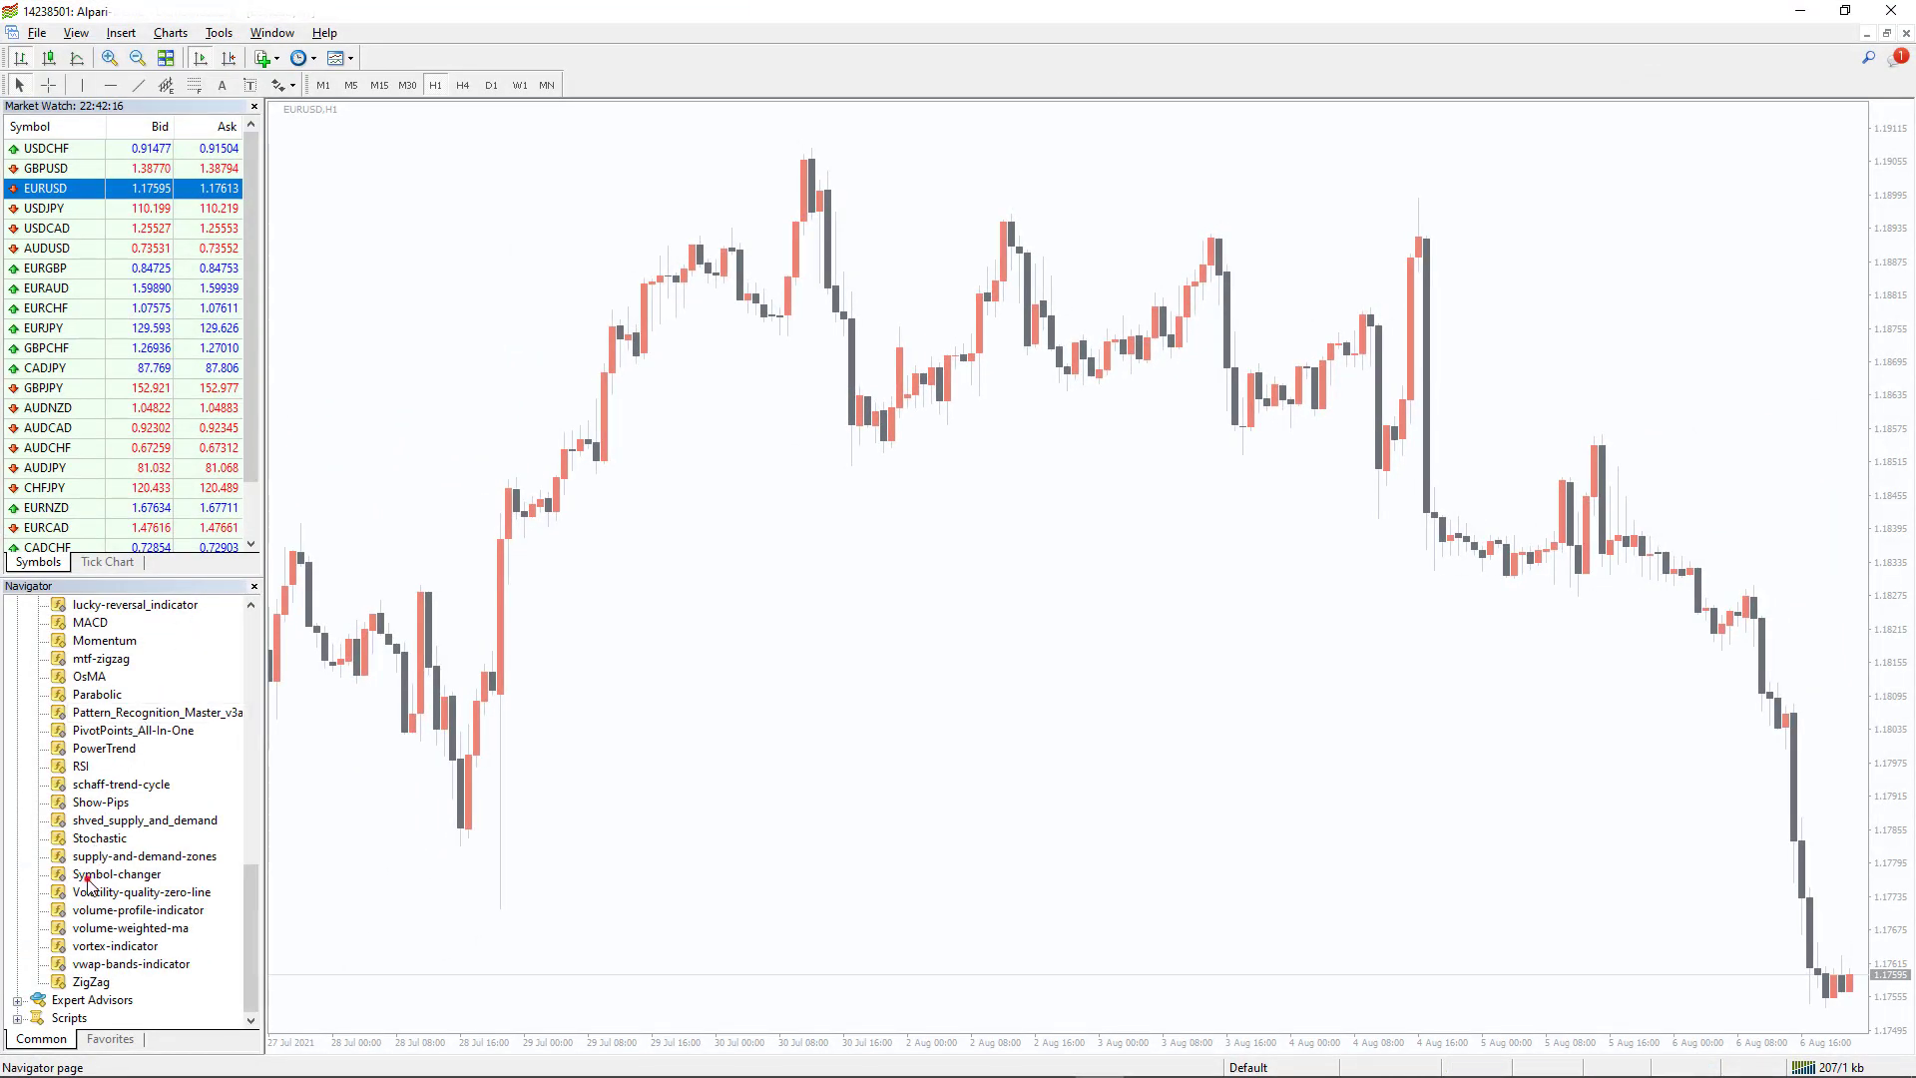
Step: Attach Symbol-changer from the Navigator to the EURUSD chart, checking its Common permissions
mouse_move(88, 883)
left_mouse_down()
mouse_move(278, 877)
mouse_move(719, 786)
left_mouse_up()
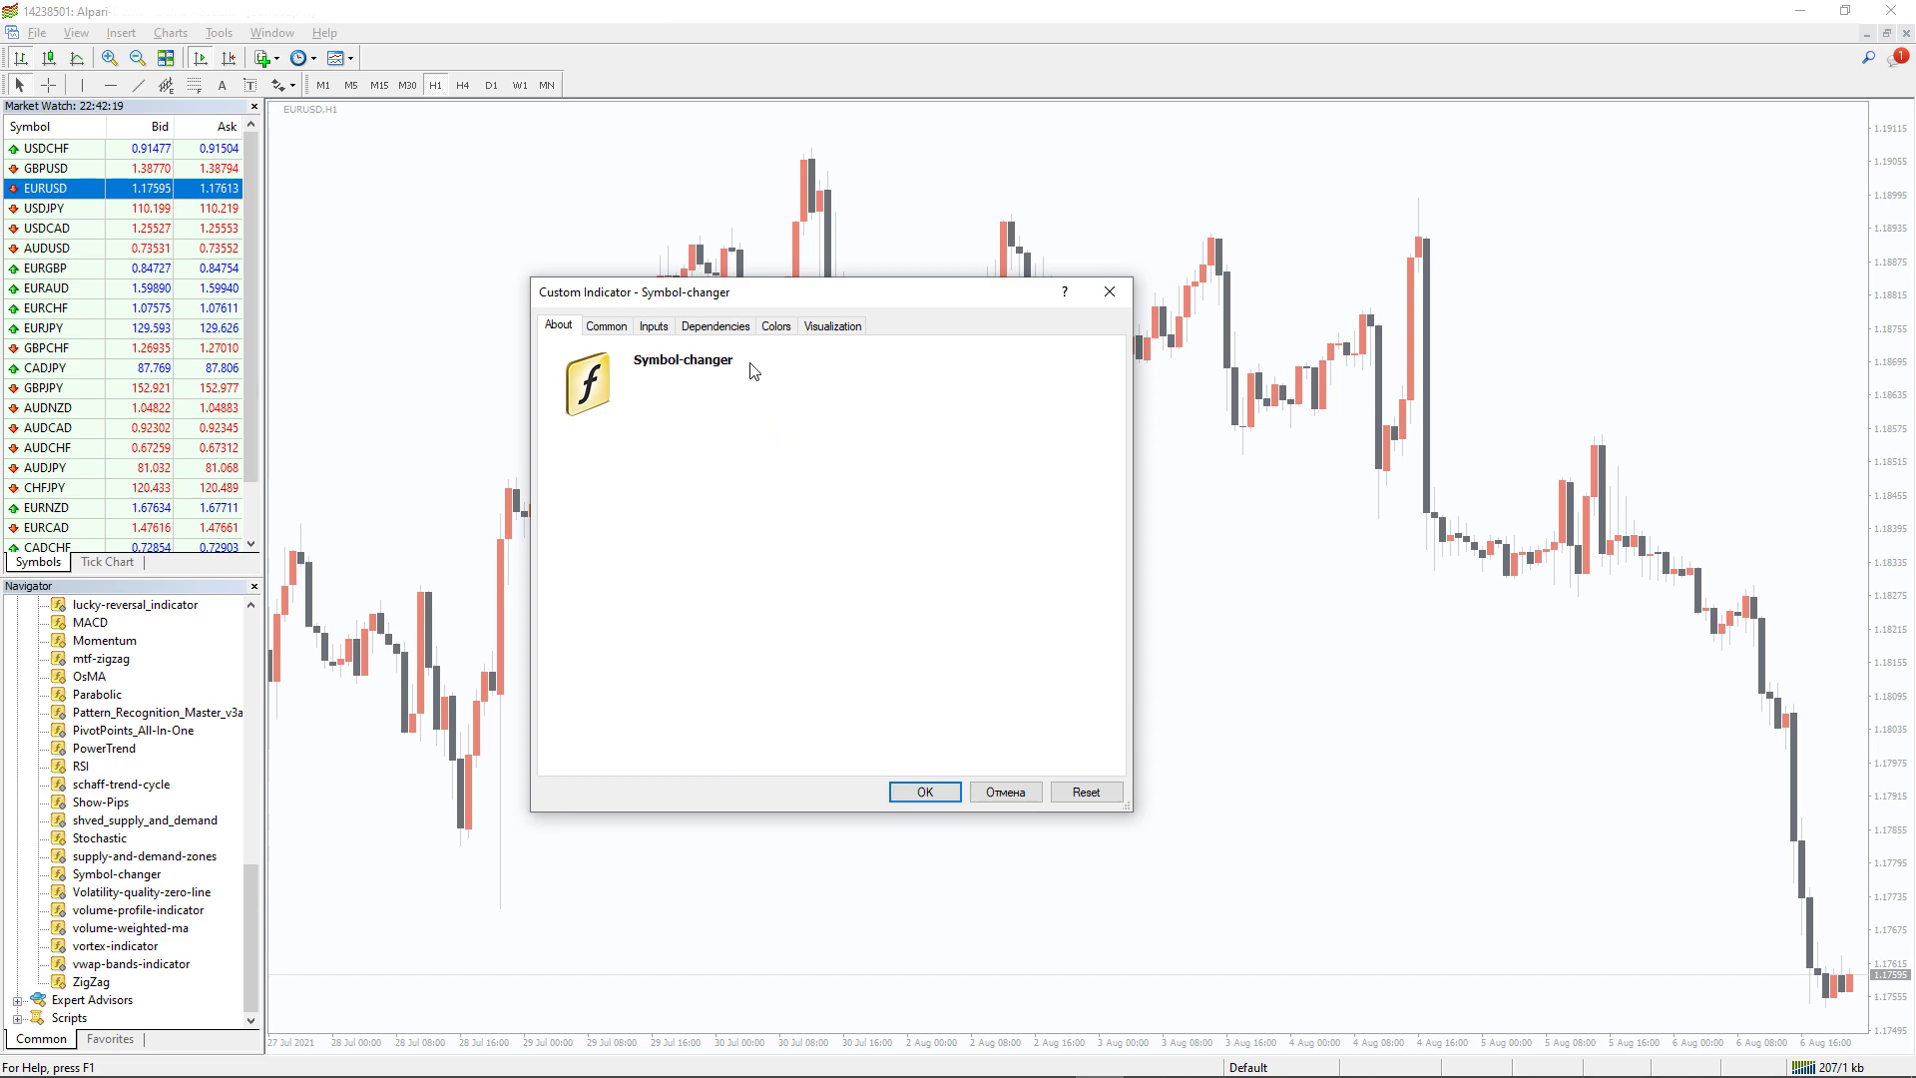
left_click(624, 338)
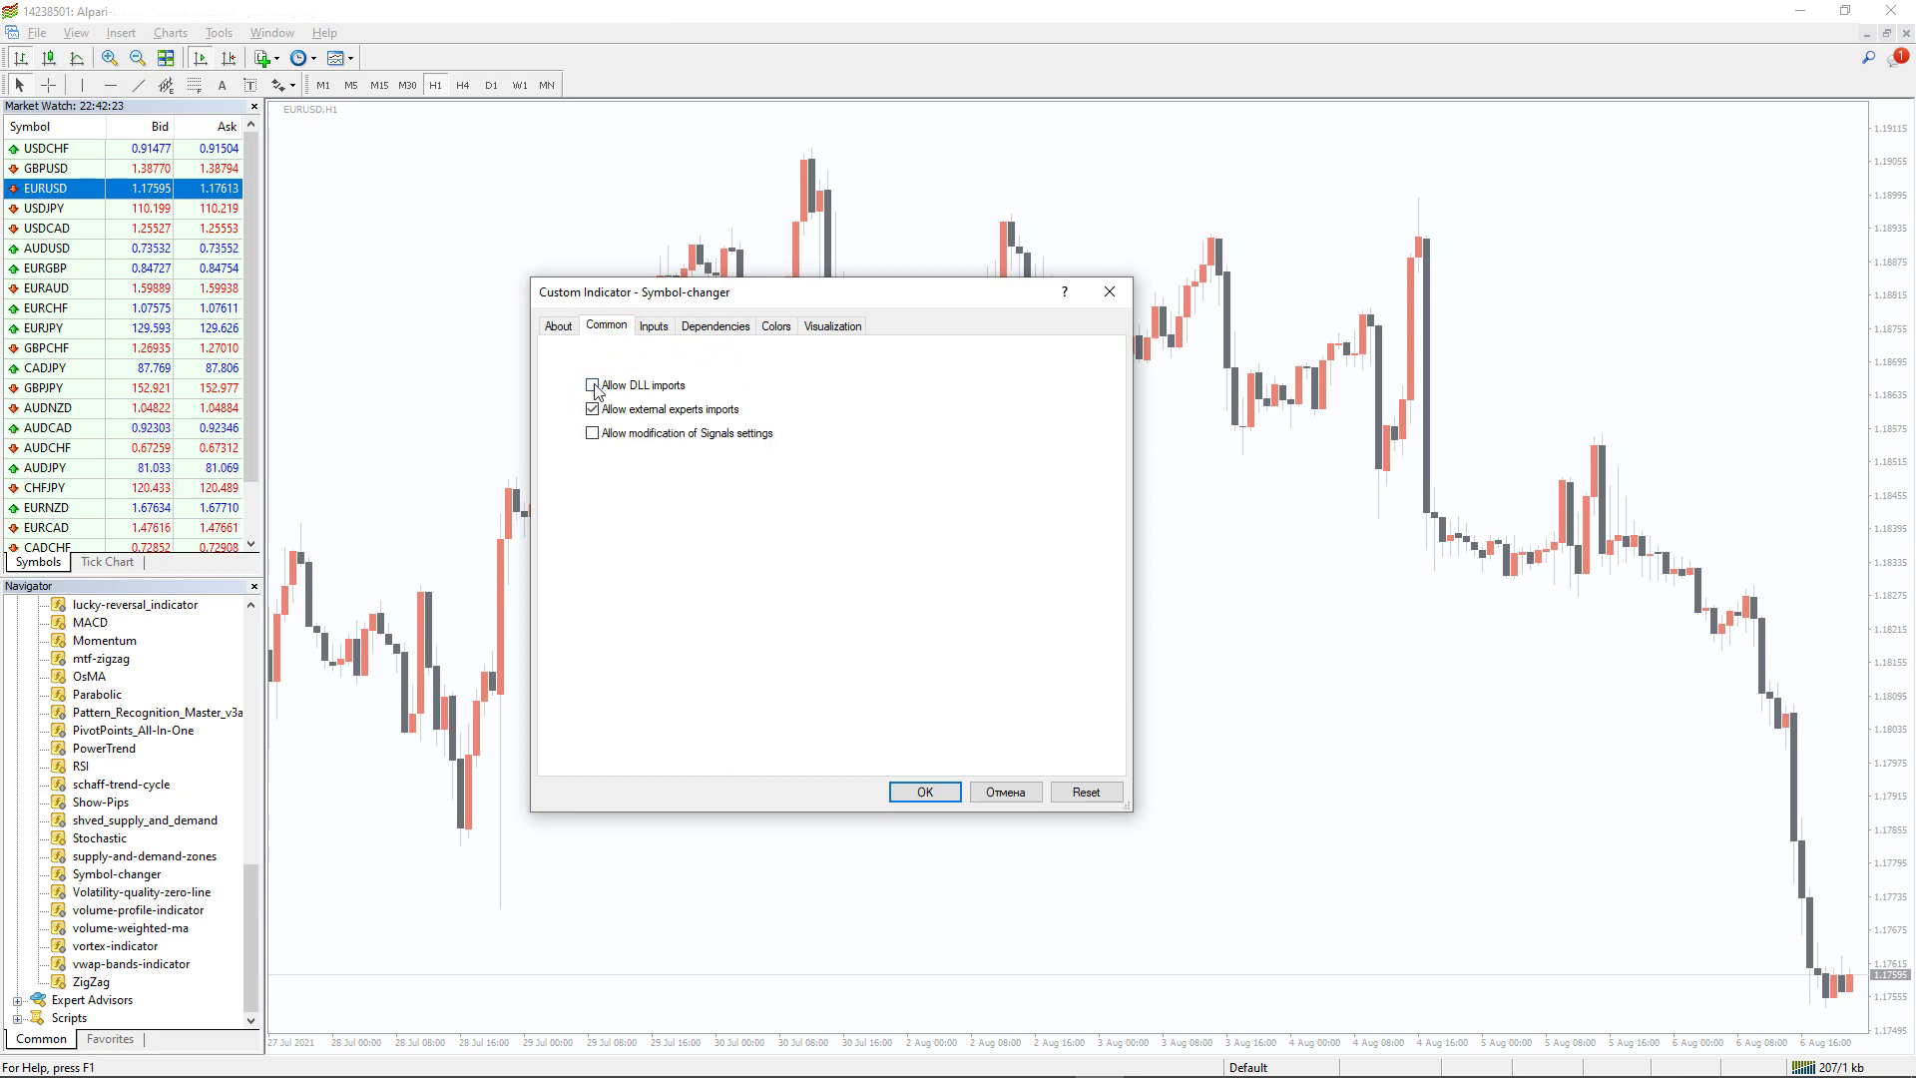
left_click(917, 794)
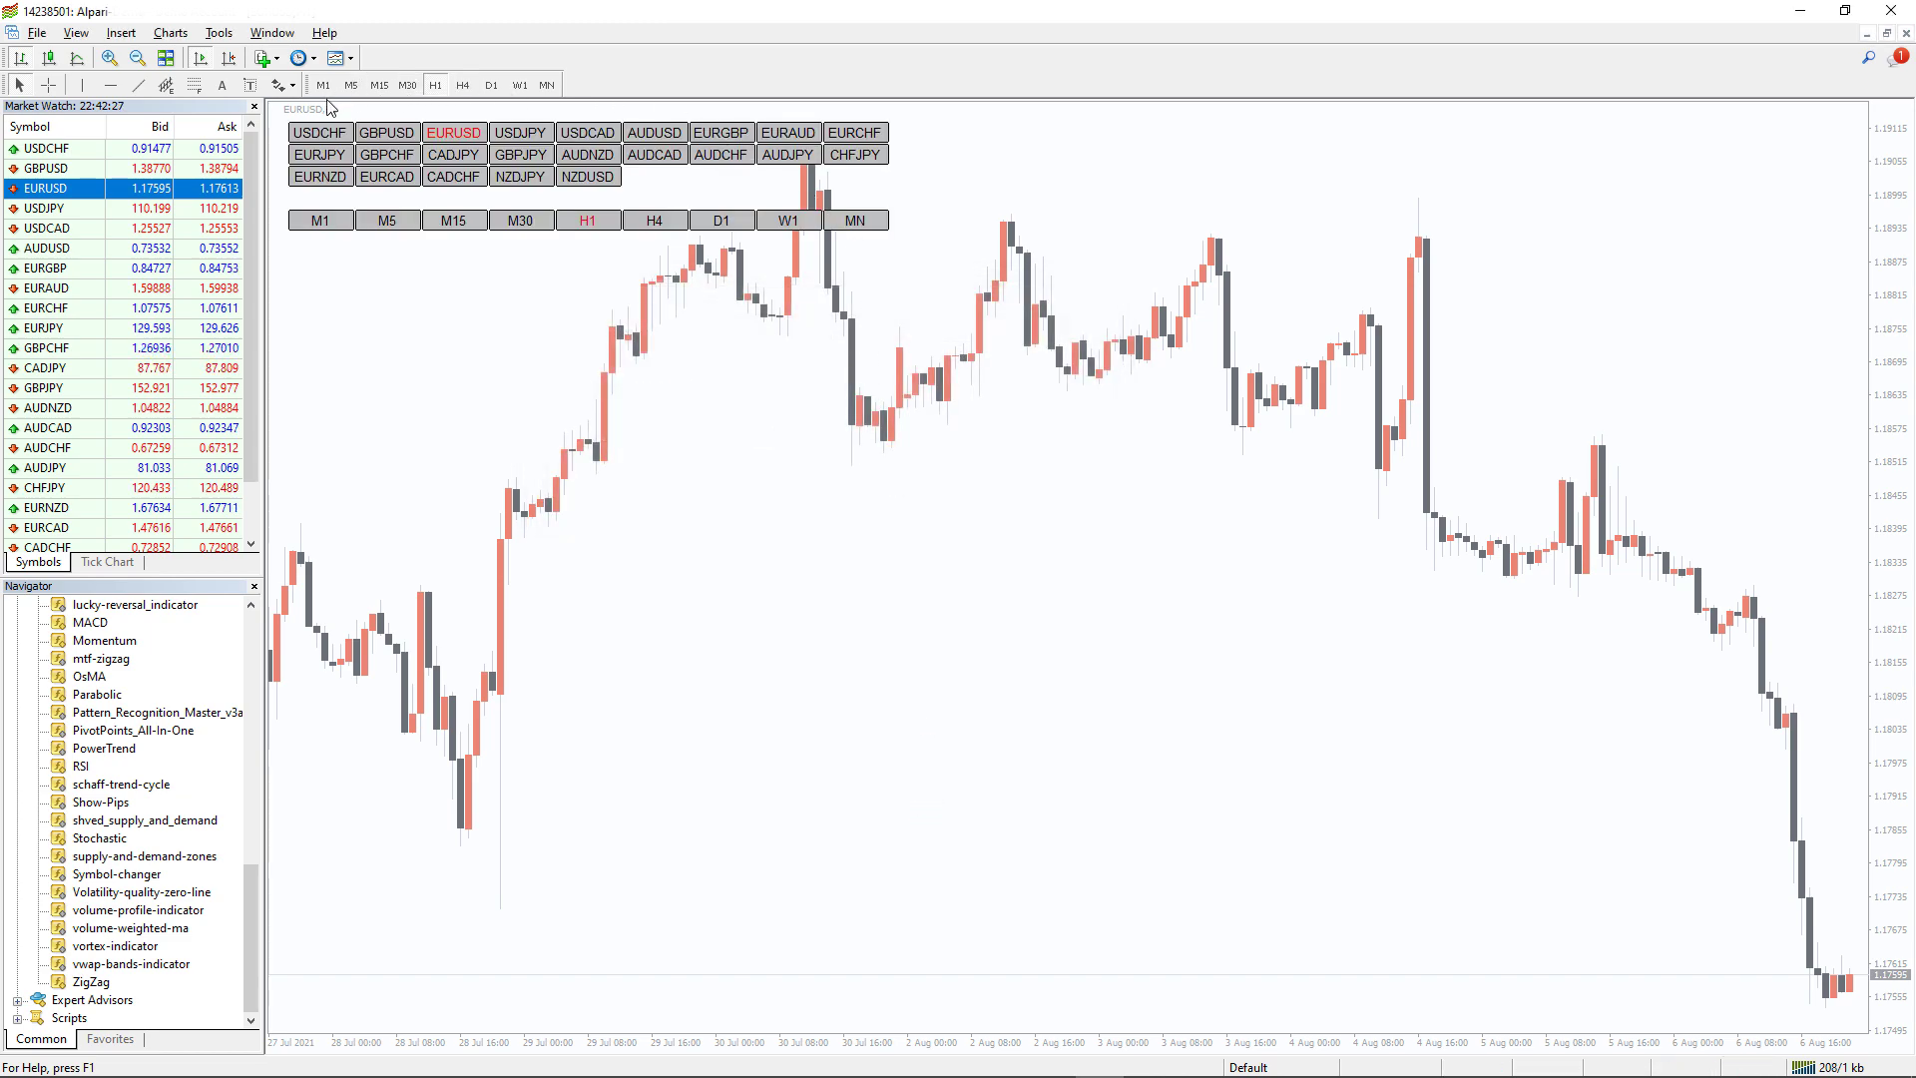
scroll(787, 440, "down", 5)
scroll(861, 444, "down", 5)
scroll(871, 458, "down", 3)
scroll(871, 458, "down", 1)
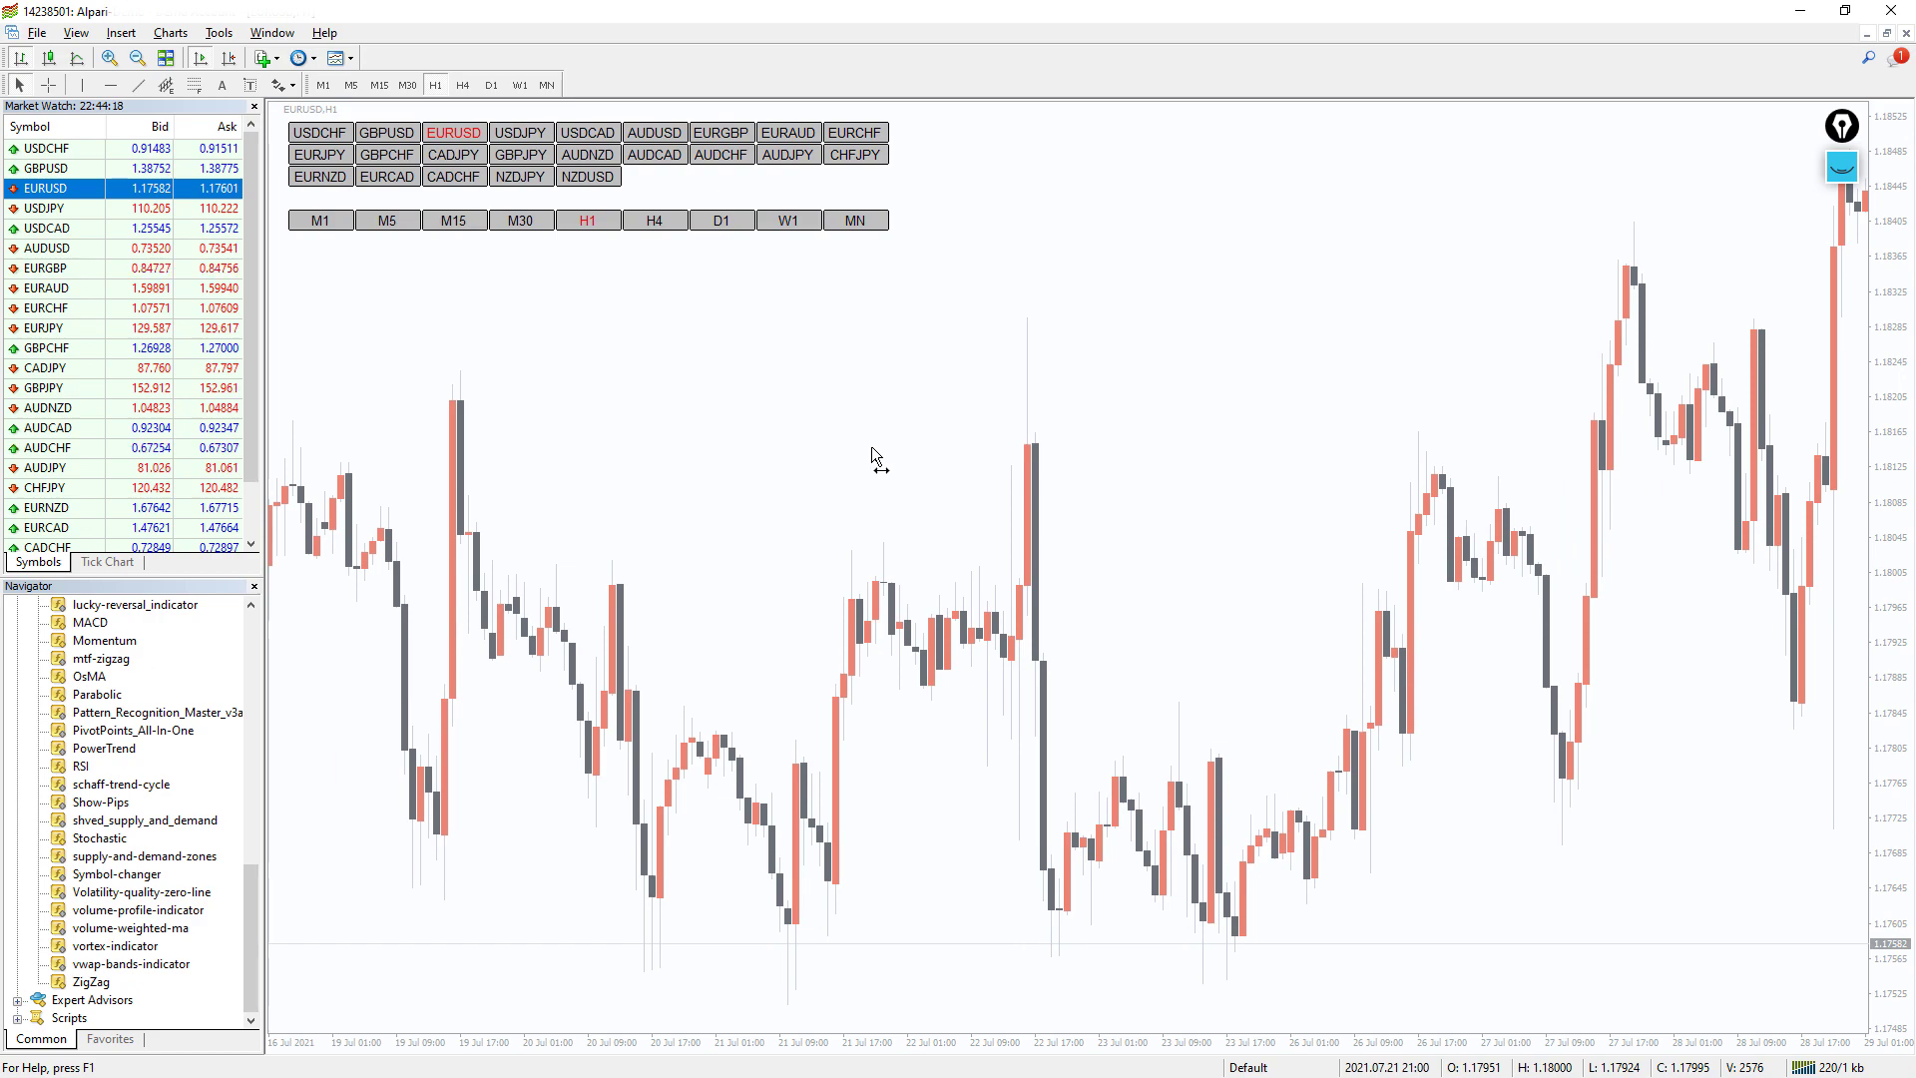
left_click(1840, 165)
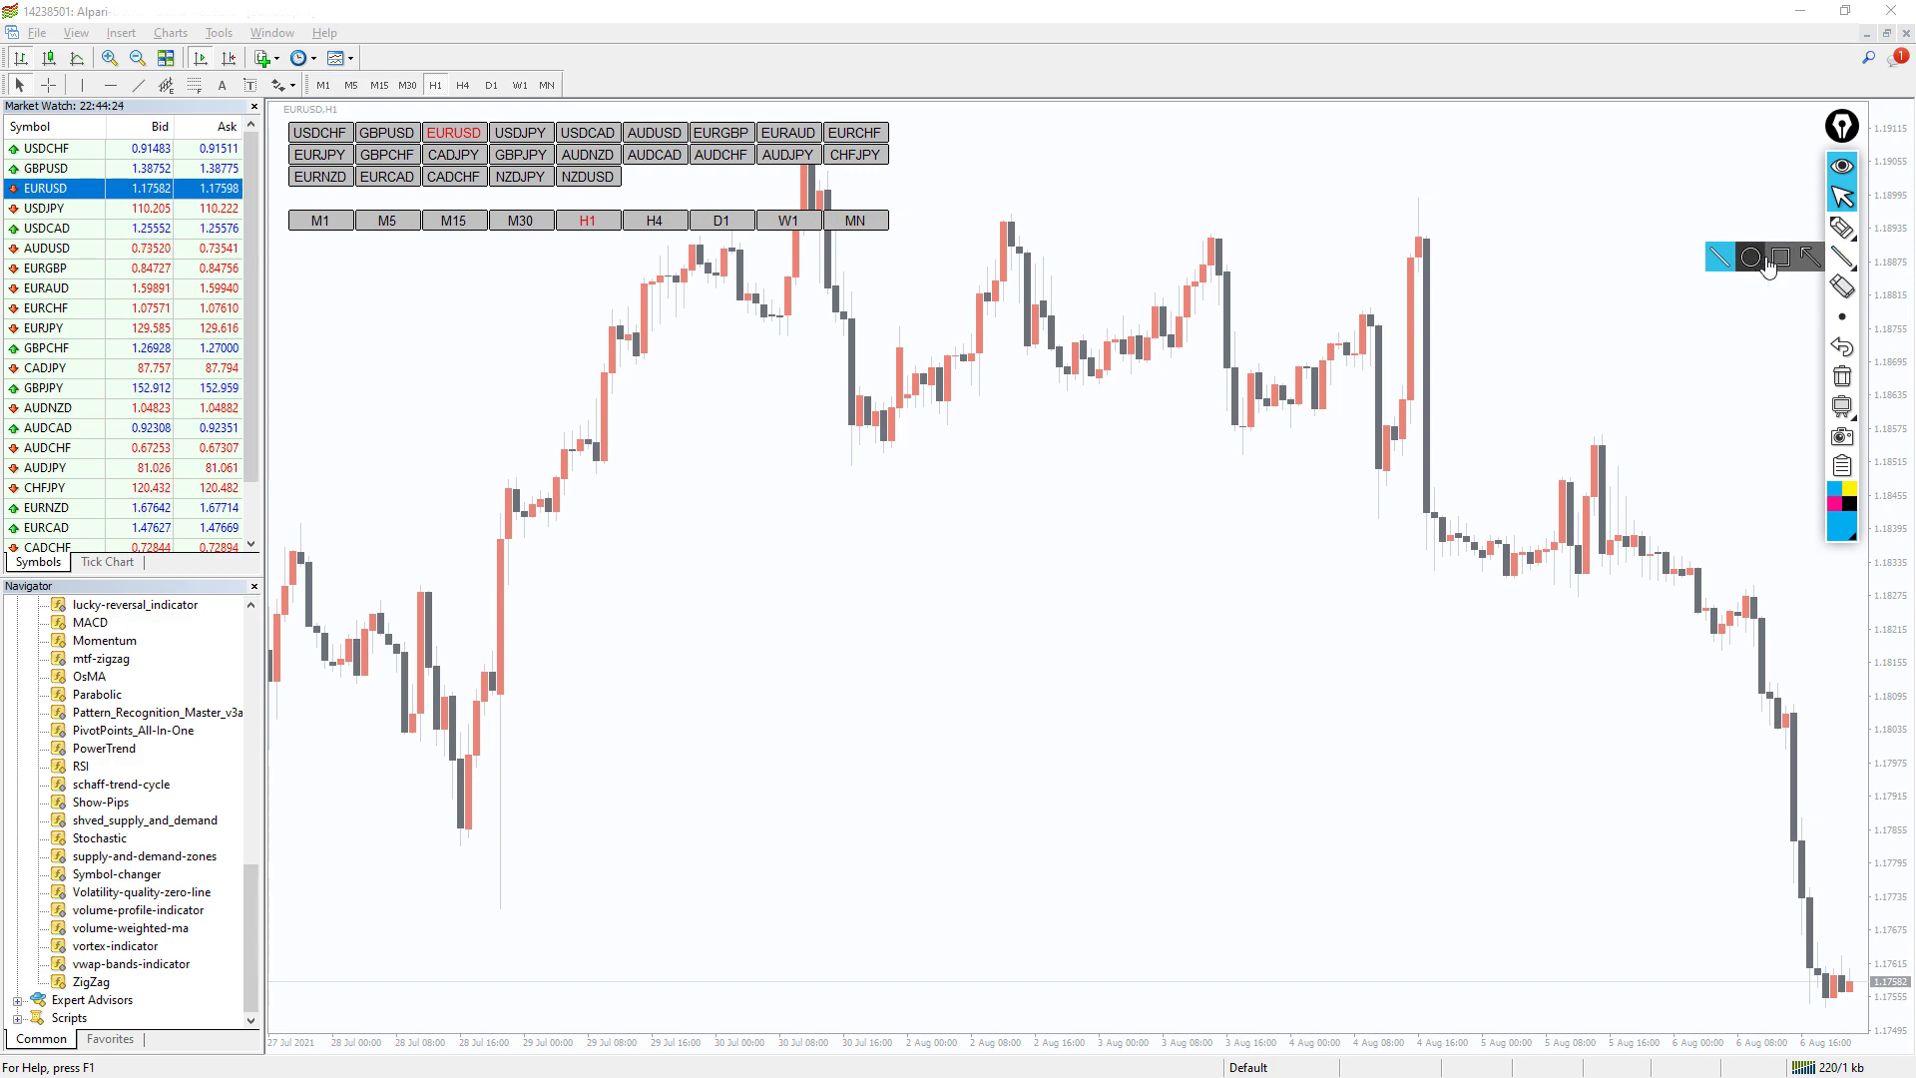
left_click(1749, 227)
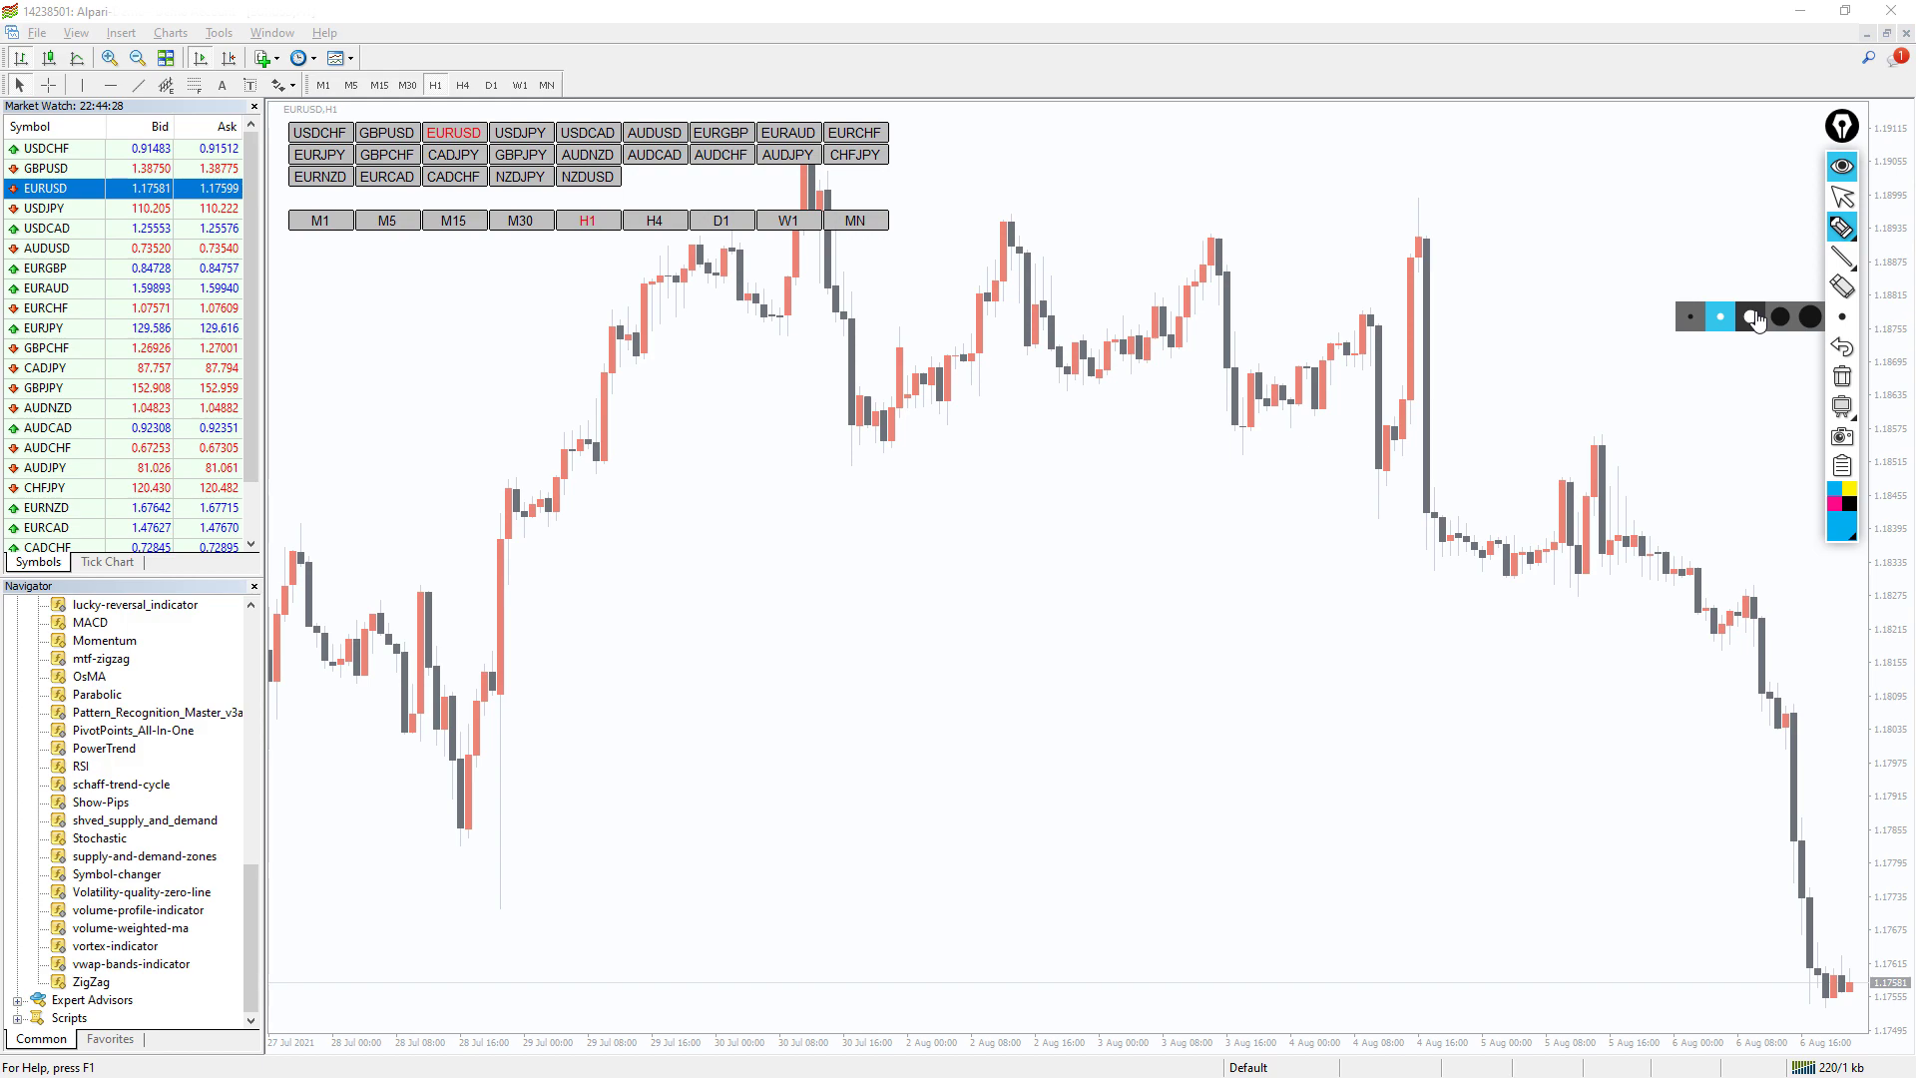
left_click(1774, 316)
mouse_move(883, 122)
left_mouse_down()
mouse_move(603, 240)
mouse_move(933, 171)
mouse_move(682, 108)
left_mouse_up()
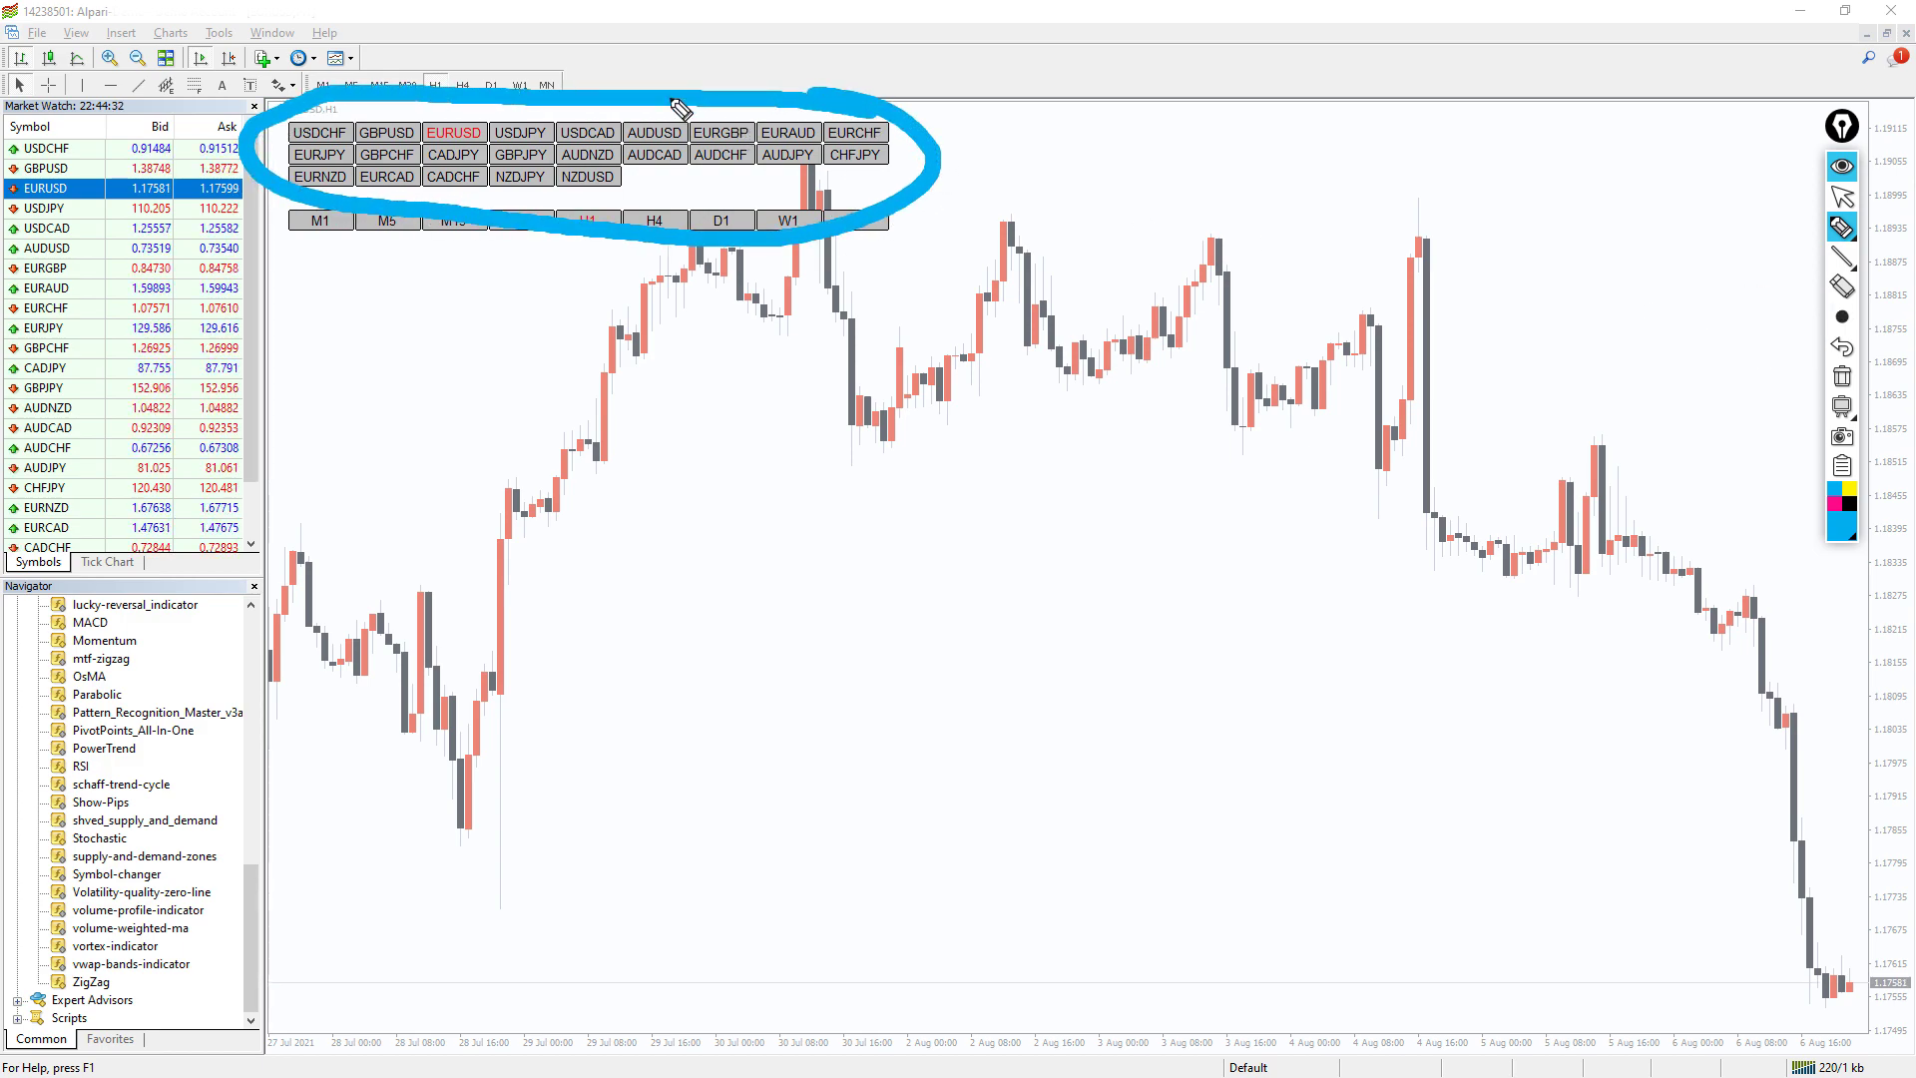
left_click(1843, 258)
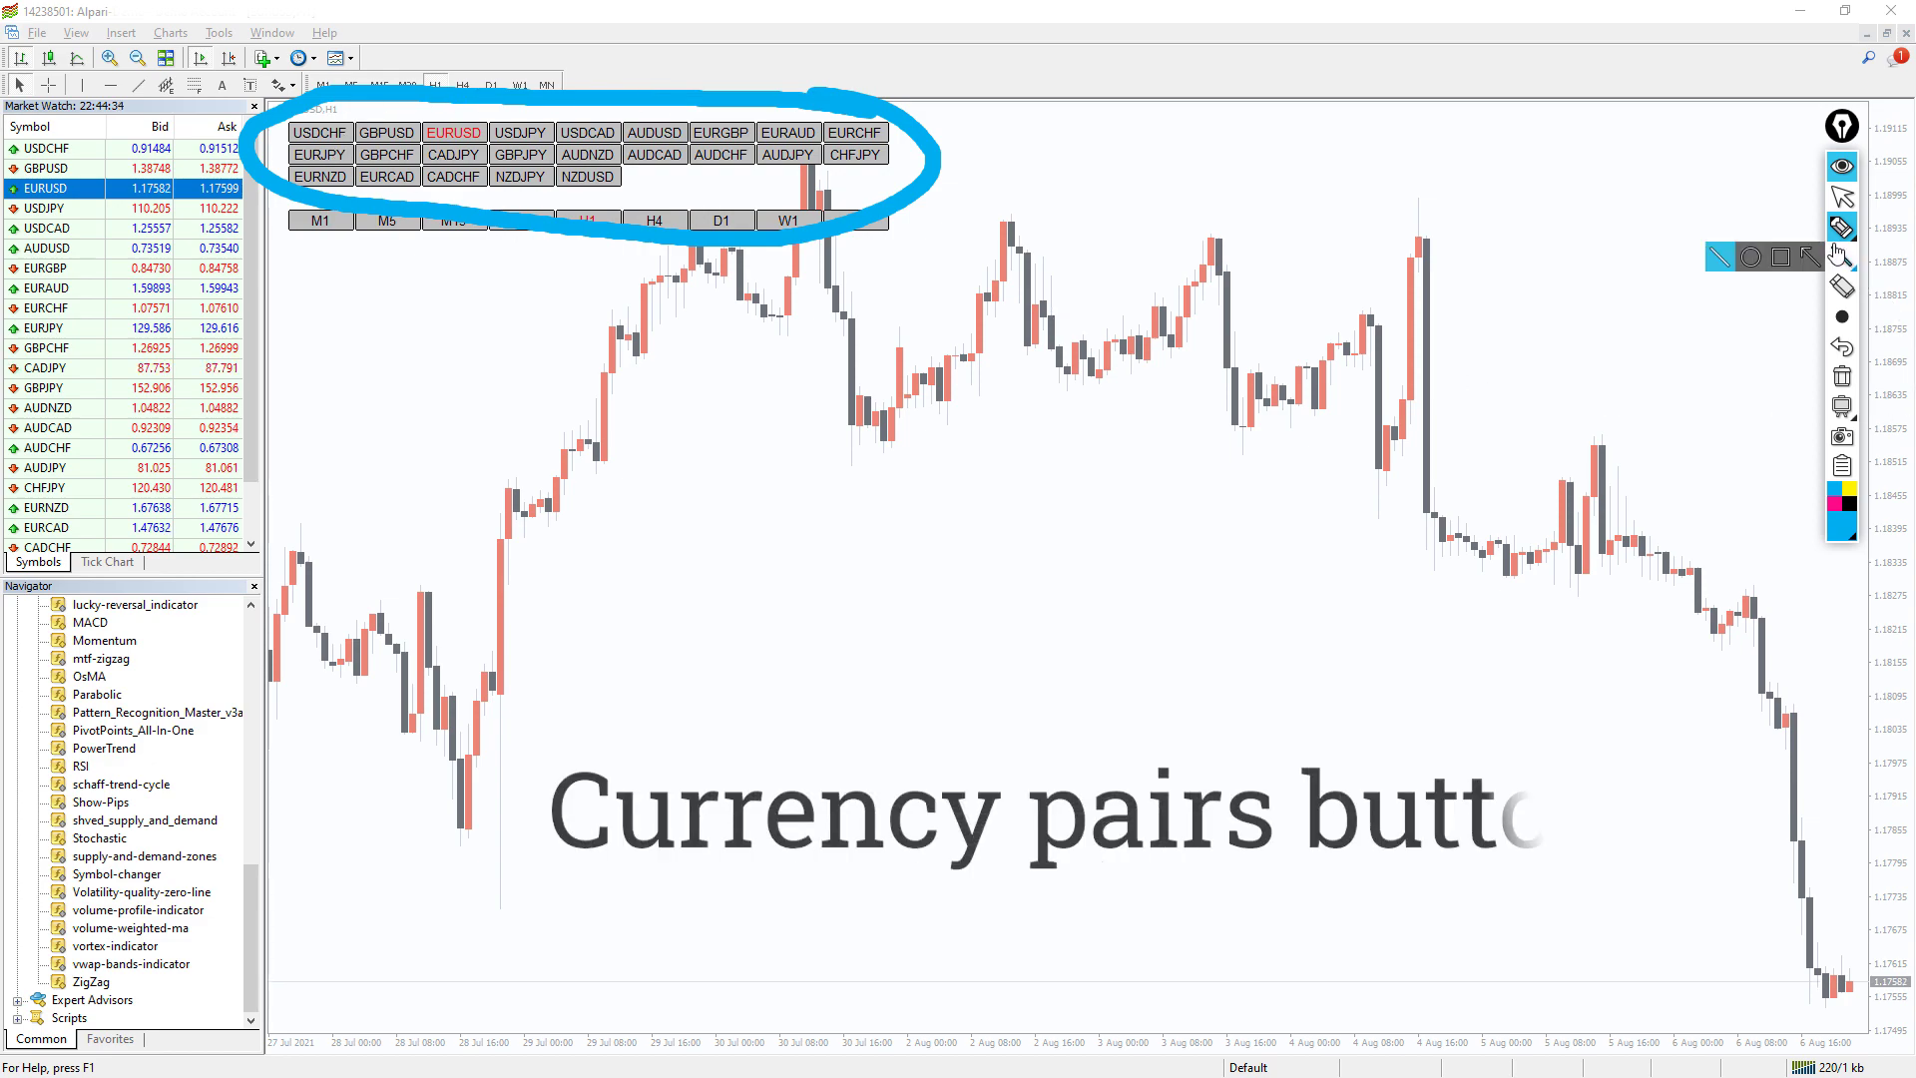
left_click(1808, 259)
left_click_drag(856, 310, 666, 178)
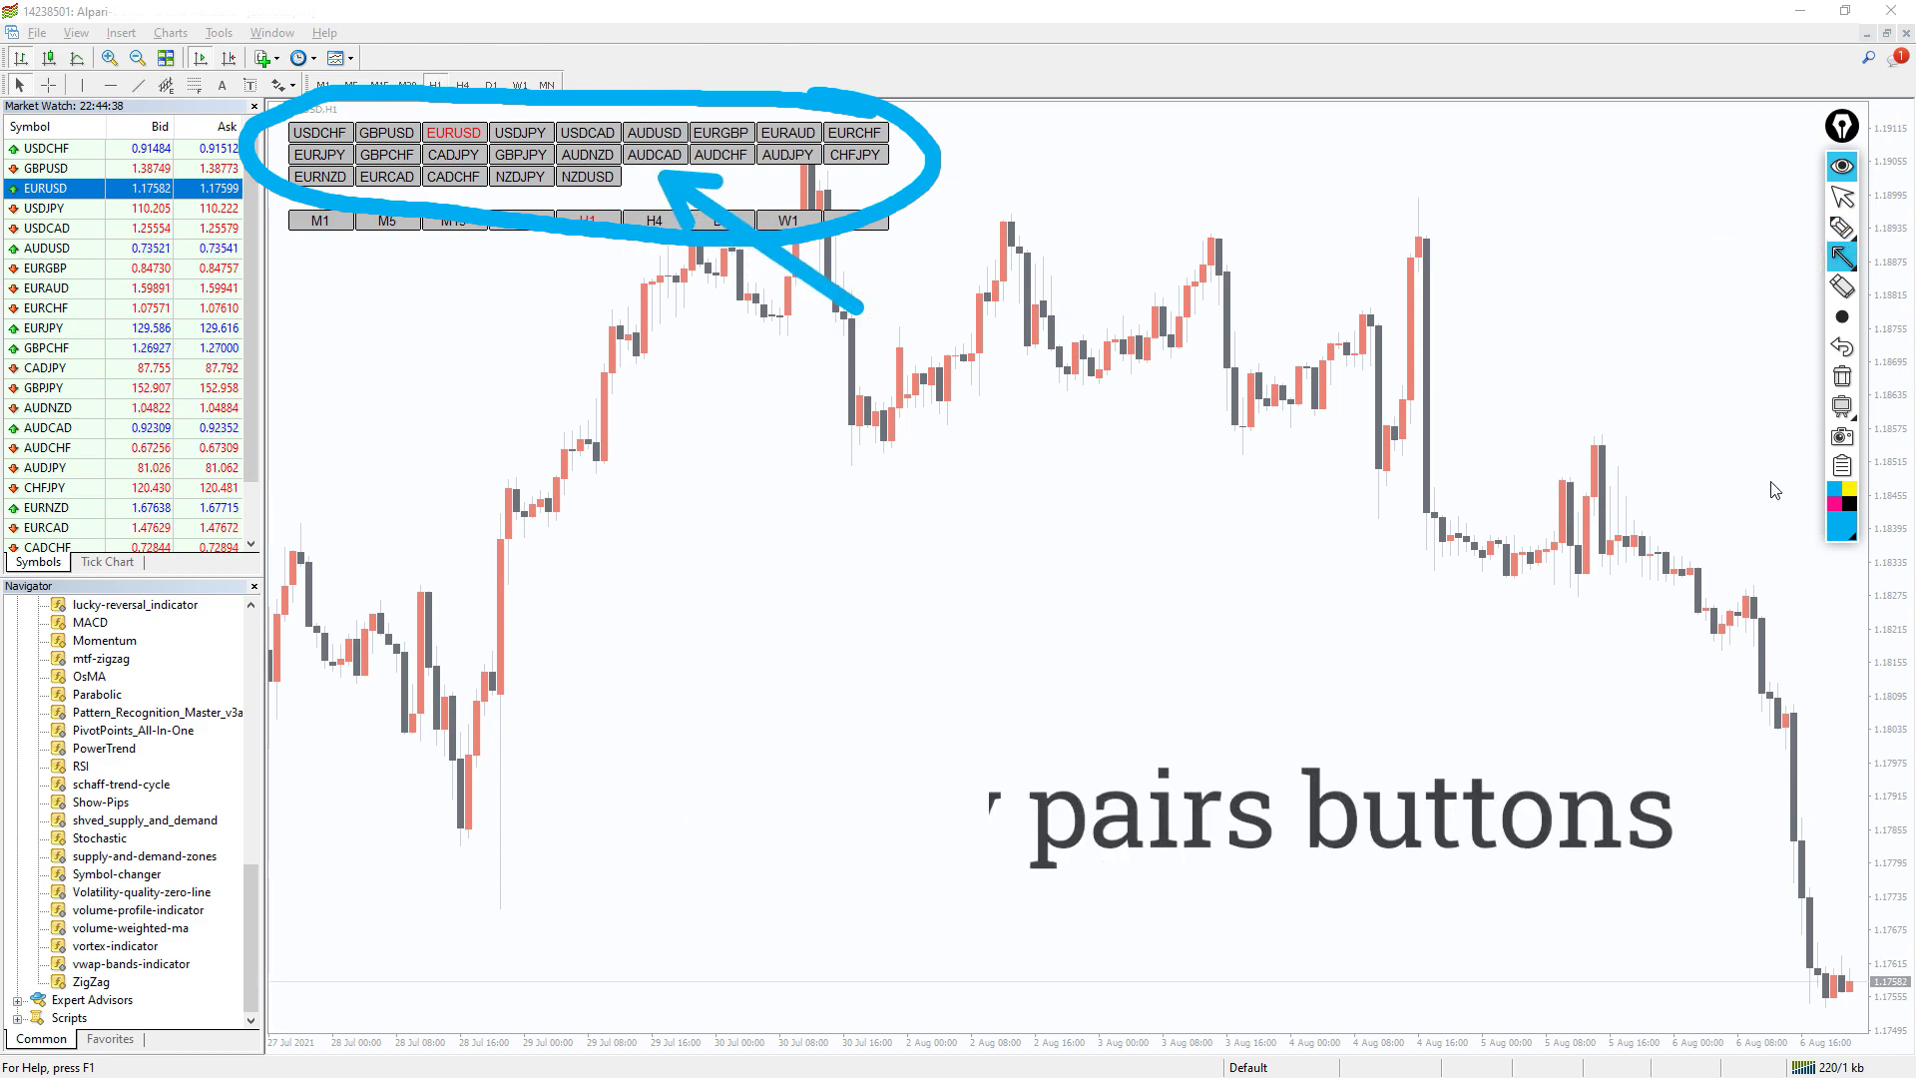
left_click_drag(375, 188, 898, 217)
left_click_drag(936, 294, 958, 297)
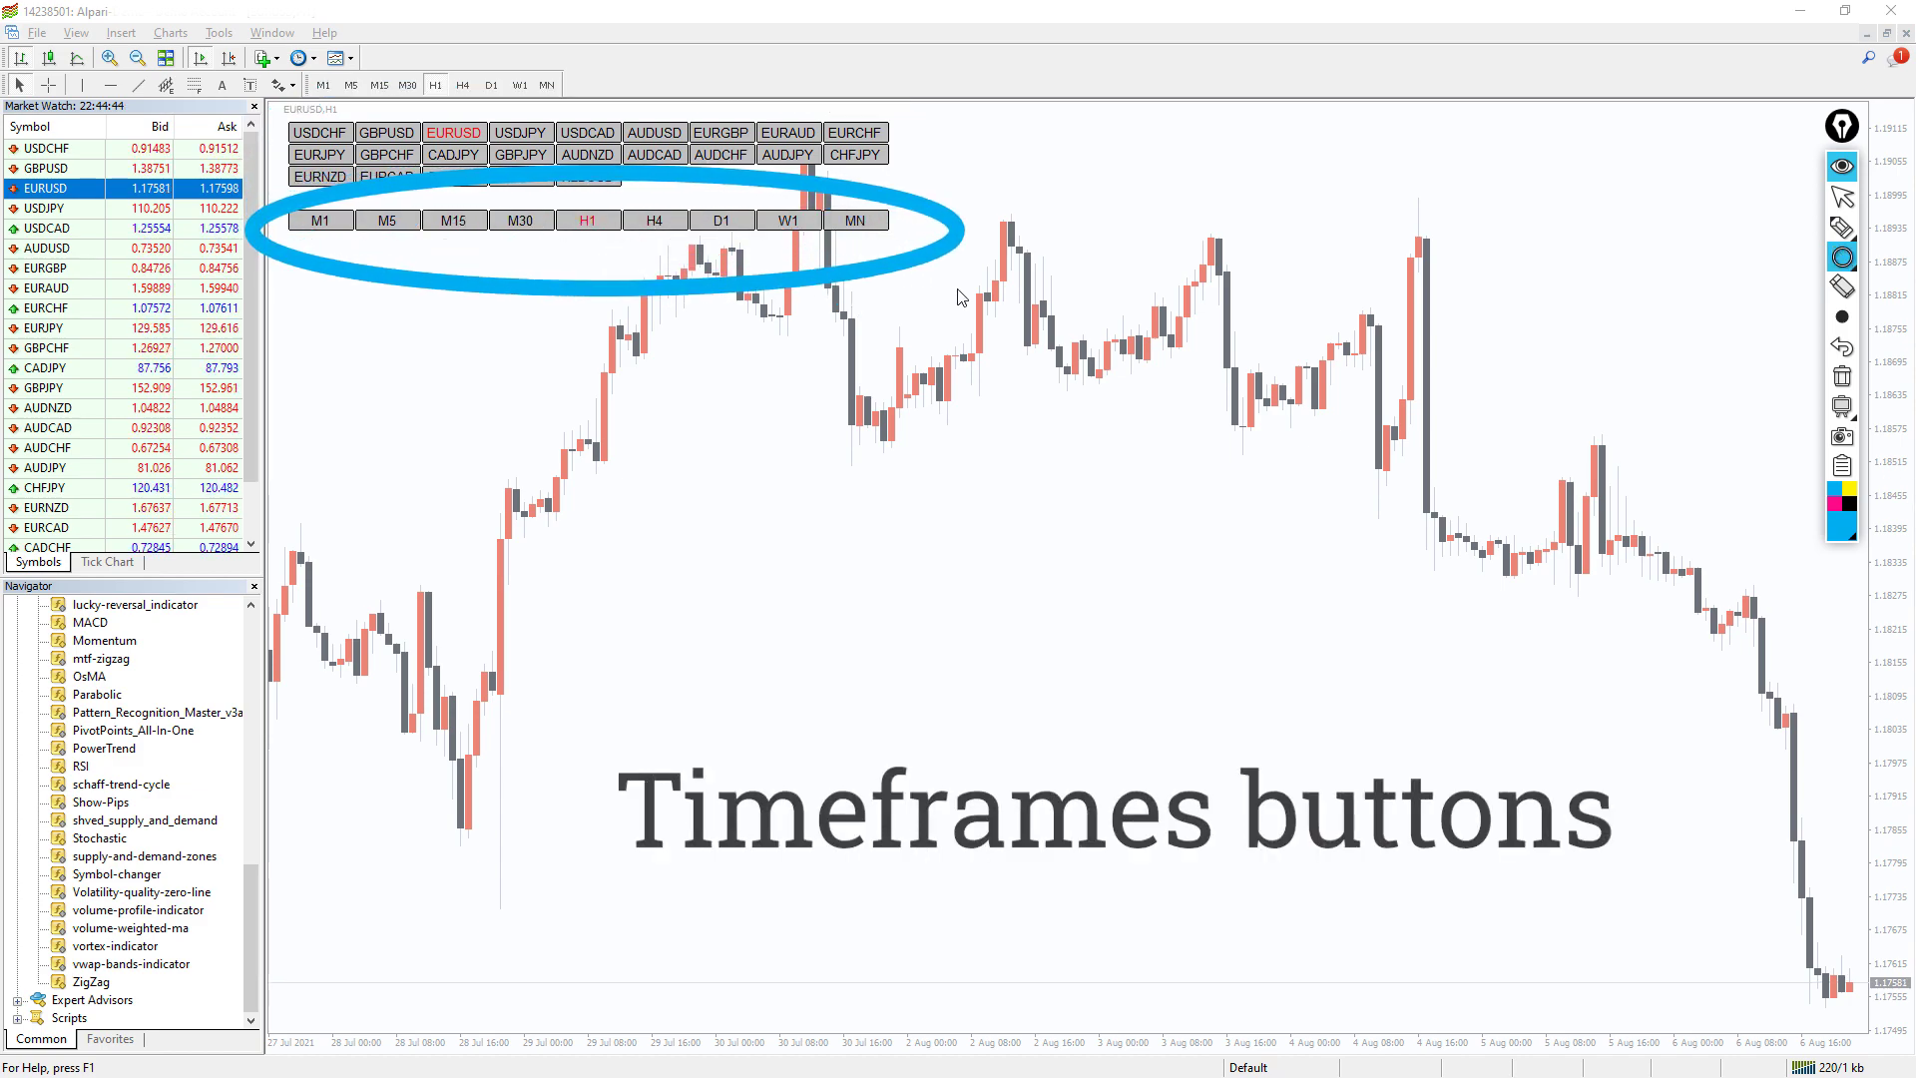
left_click(1842, 258)
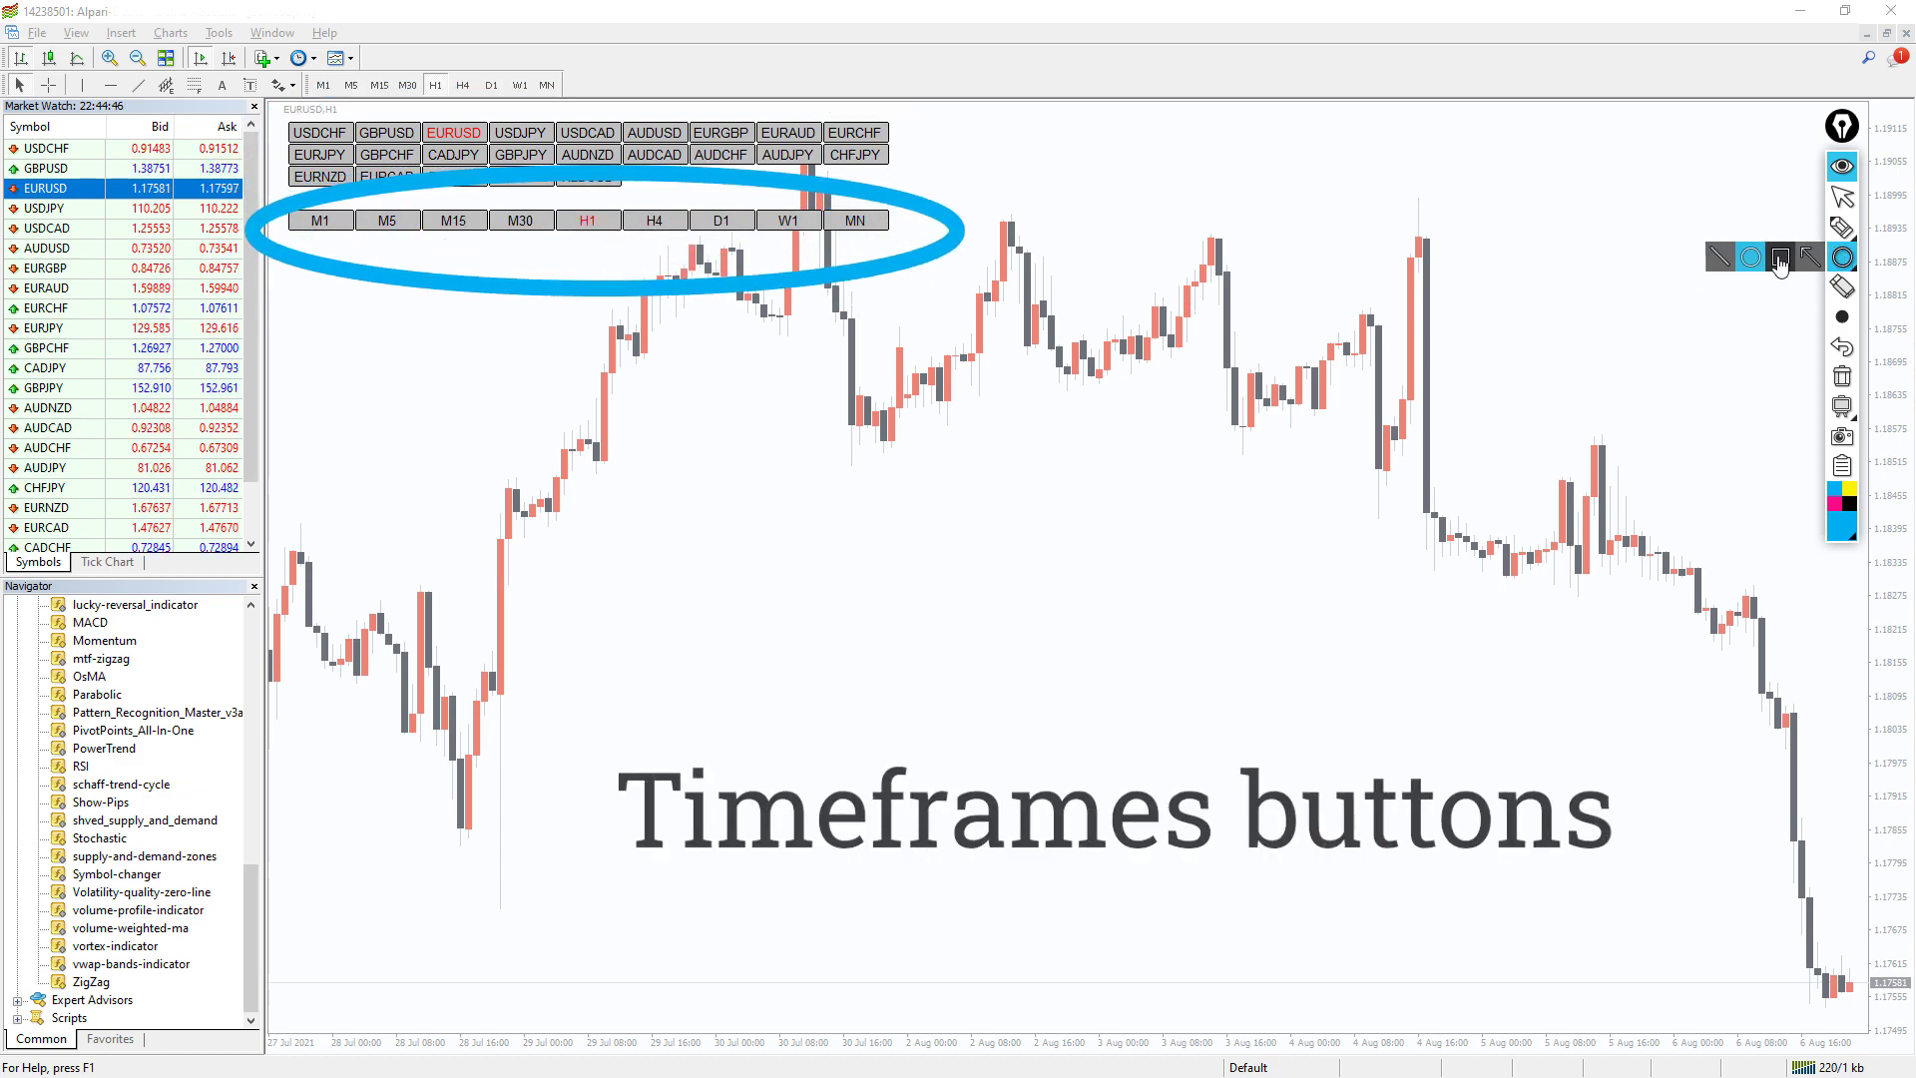
left_click(1780, 261)
left_click_drag(734, 386, 596, 258)
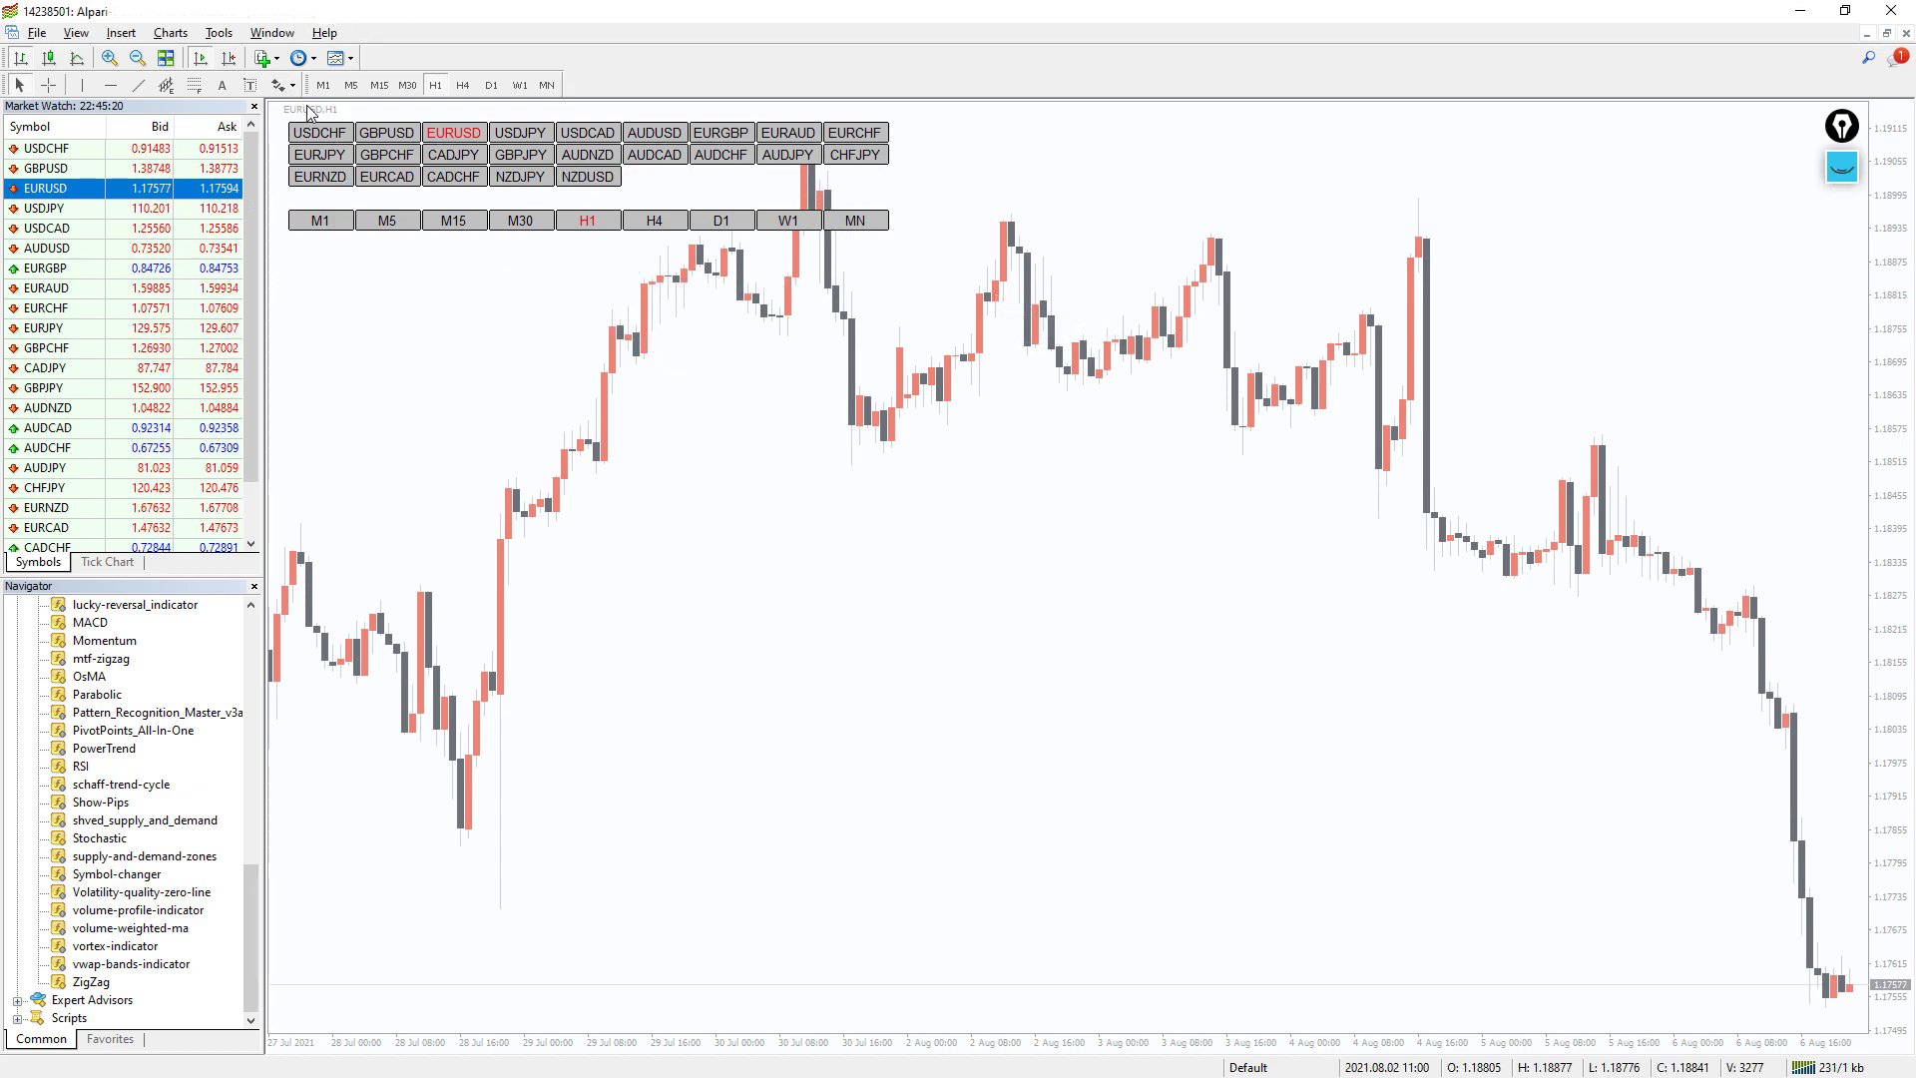
Step: Switch the chart through USDCHF, GBPUSD, CADJPY and CADCHF, then to H4 and D1
left_click(315, 138)
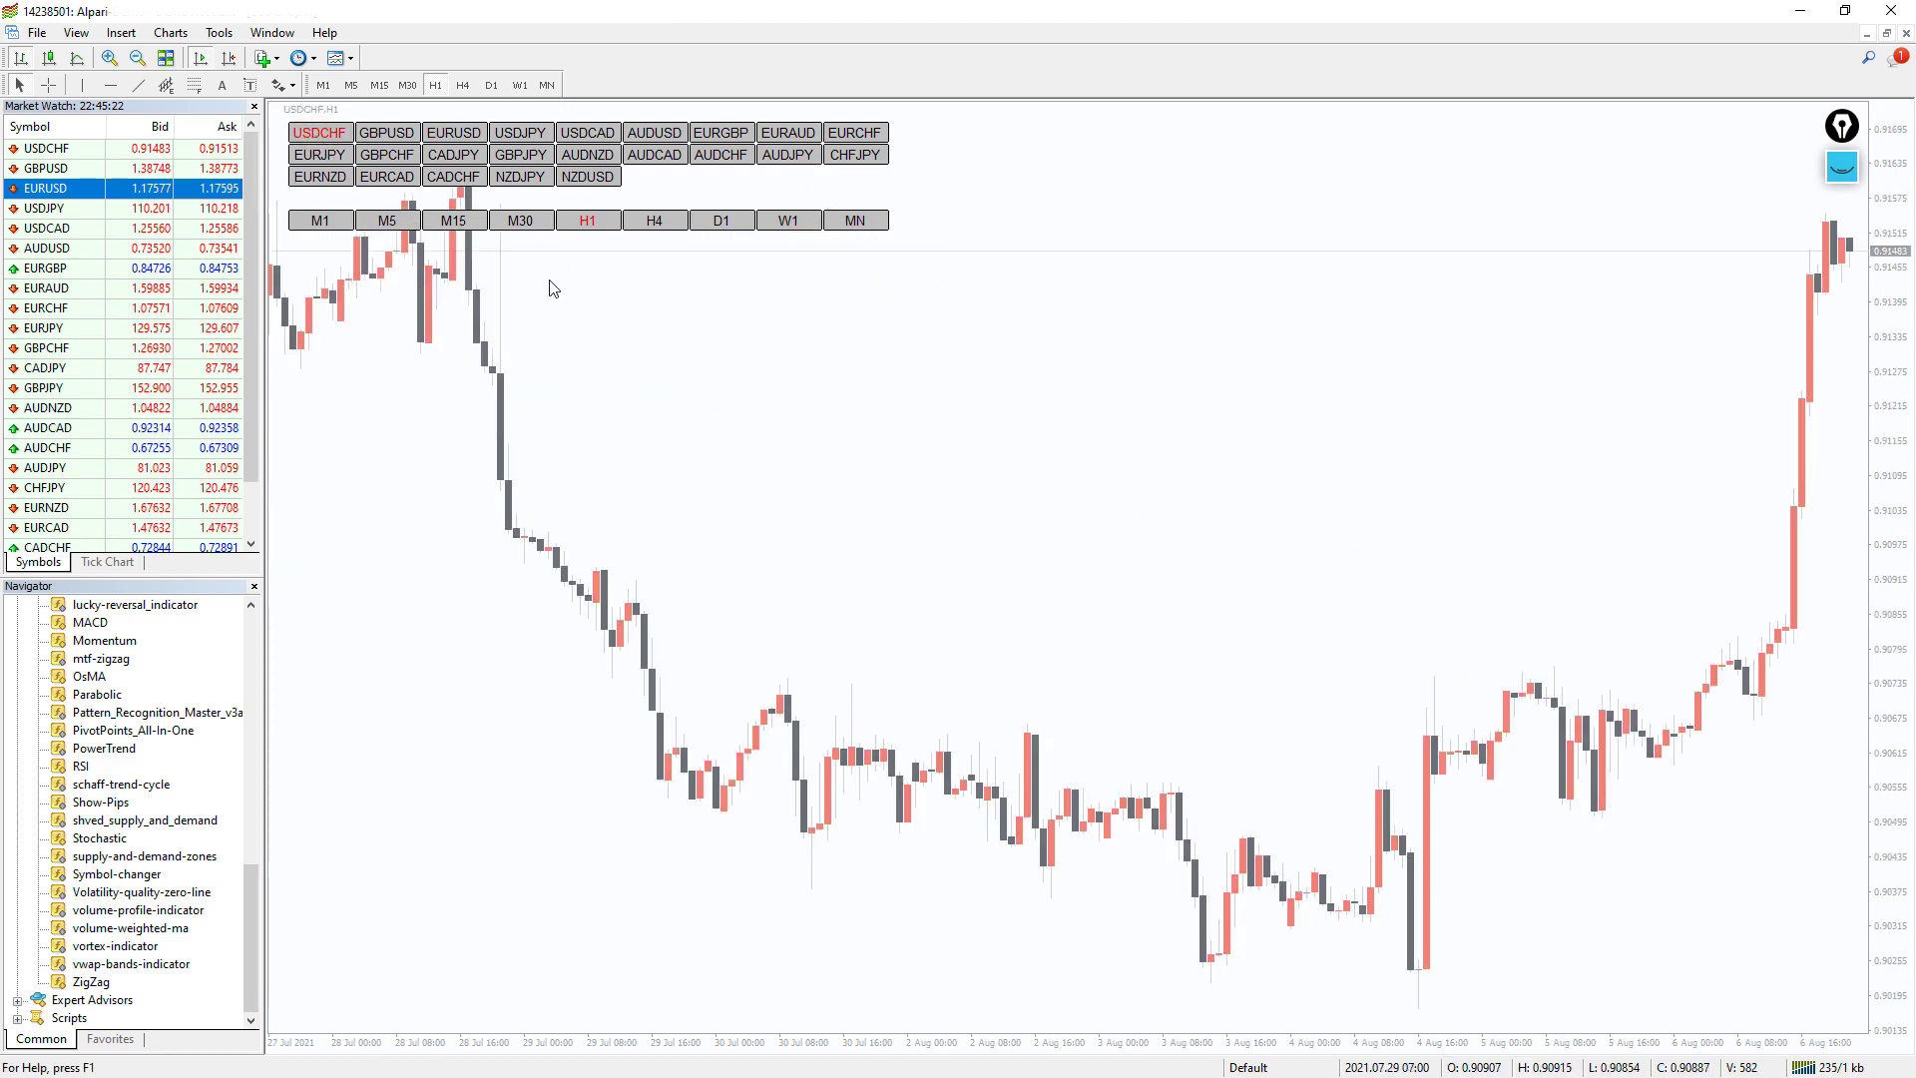
left_click(382, 136)
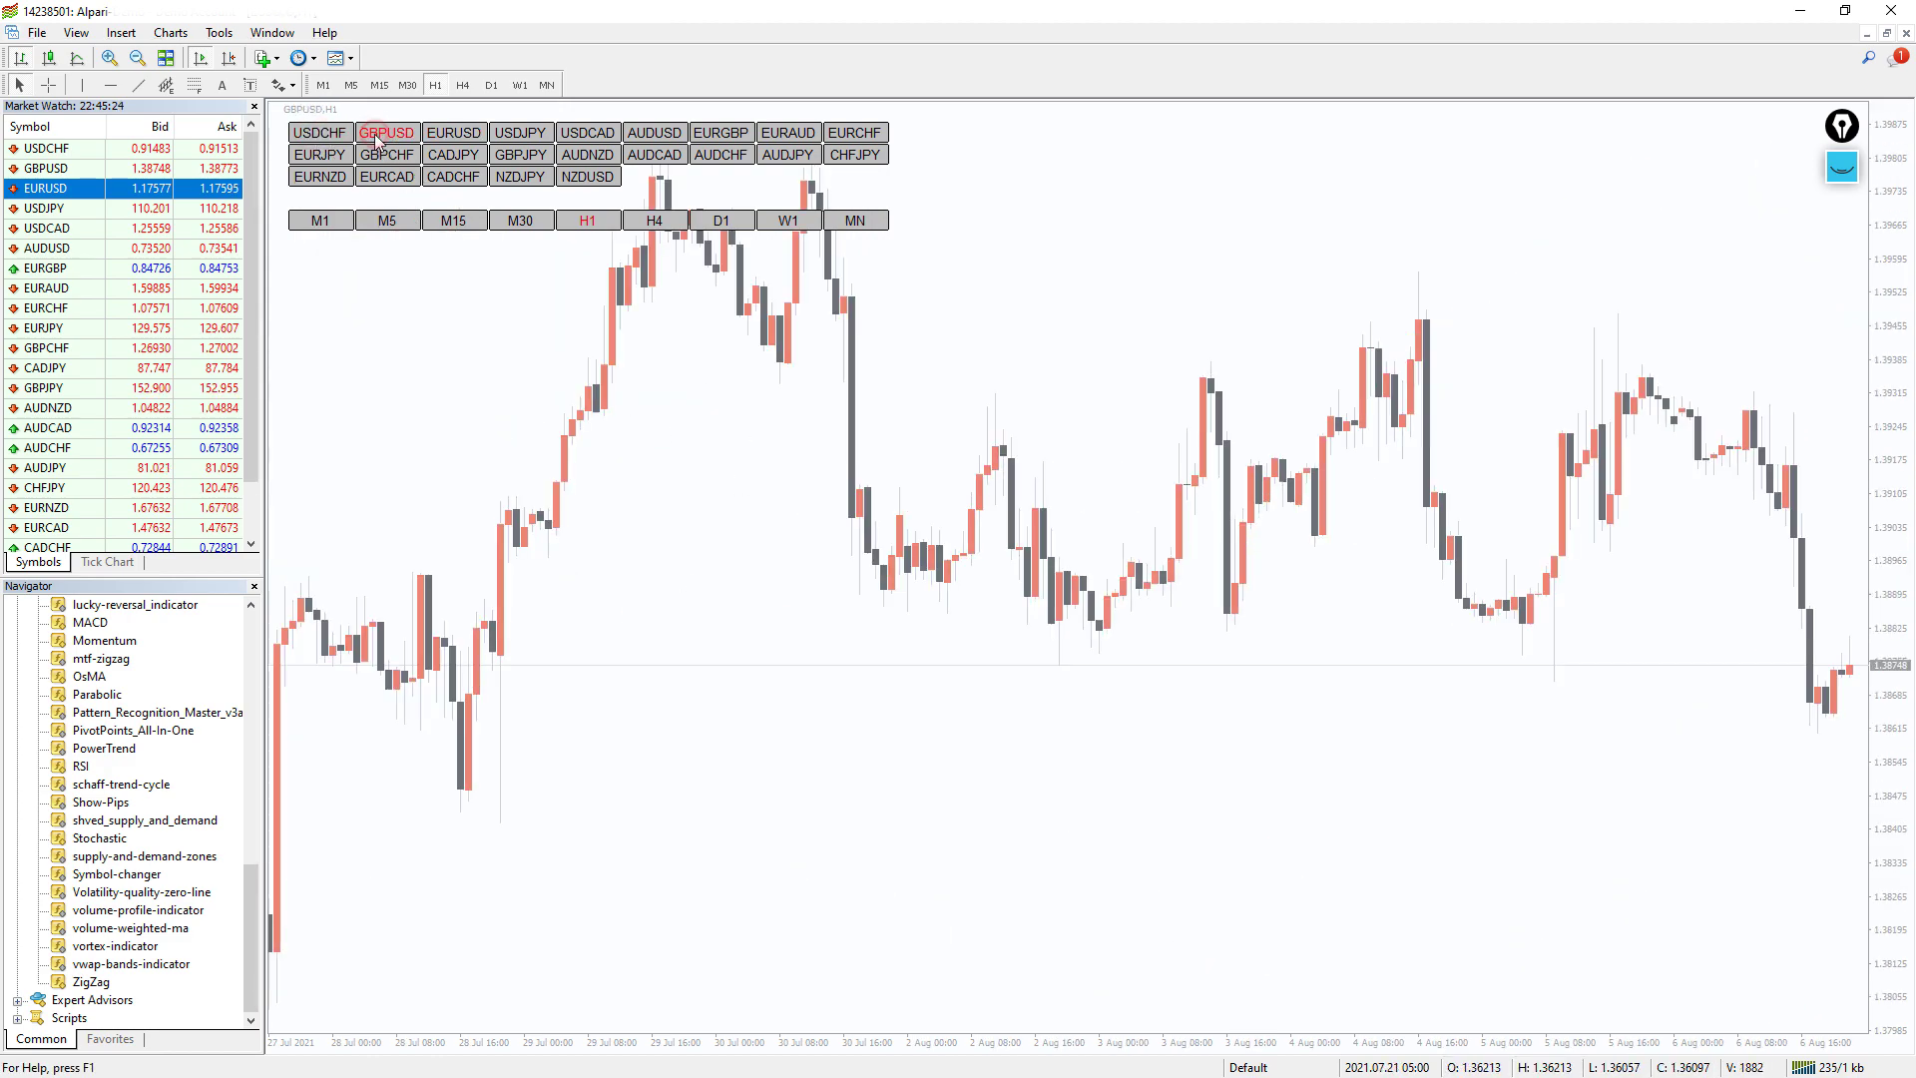
left_click(445, 158)
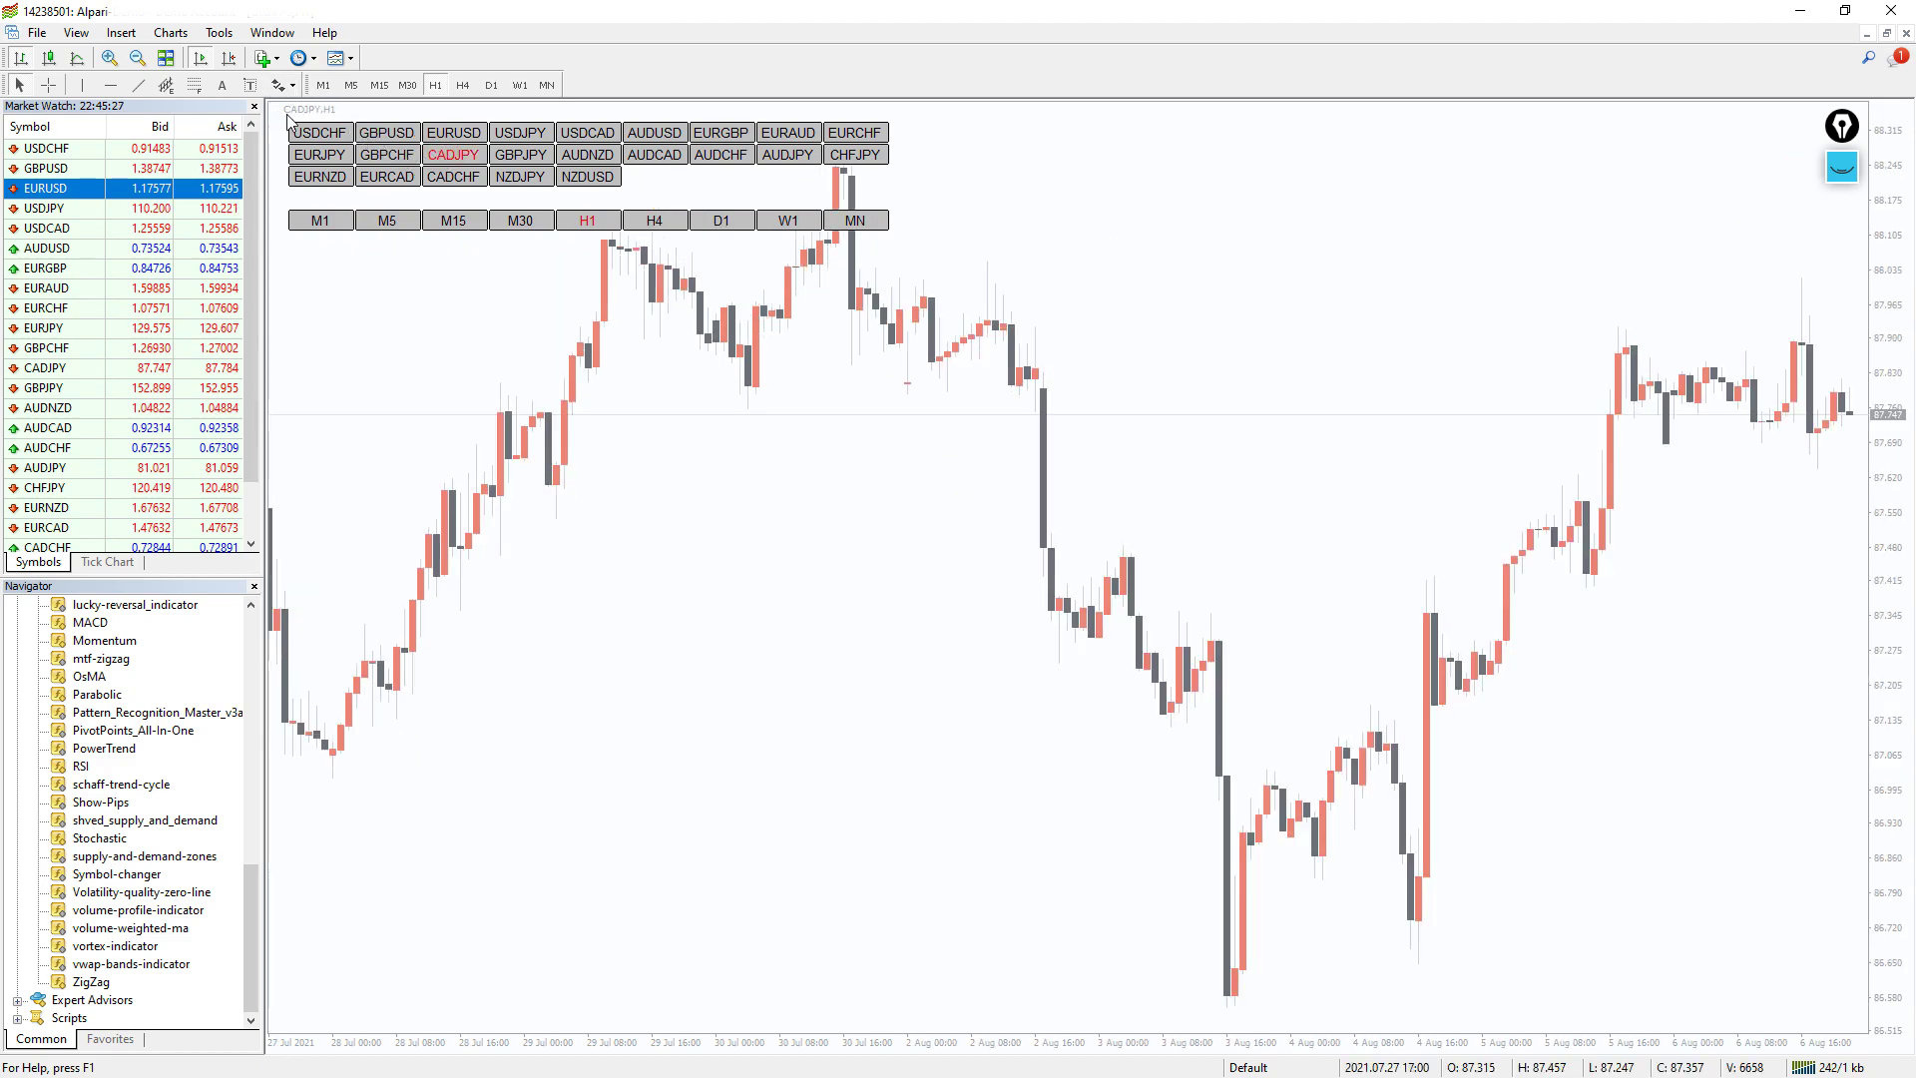
left_click(442, 180)
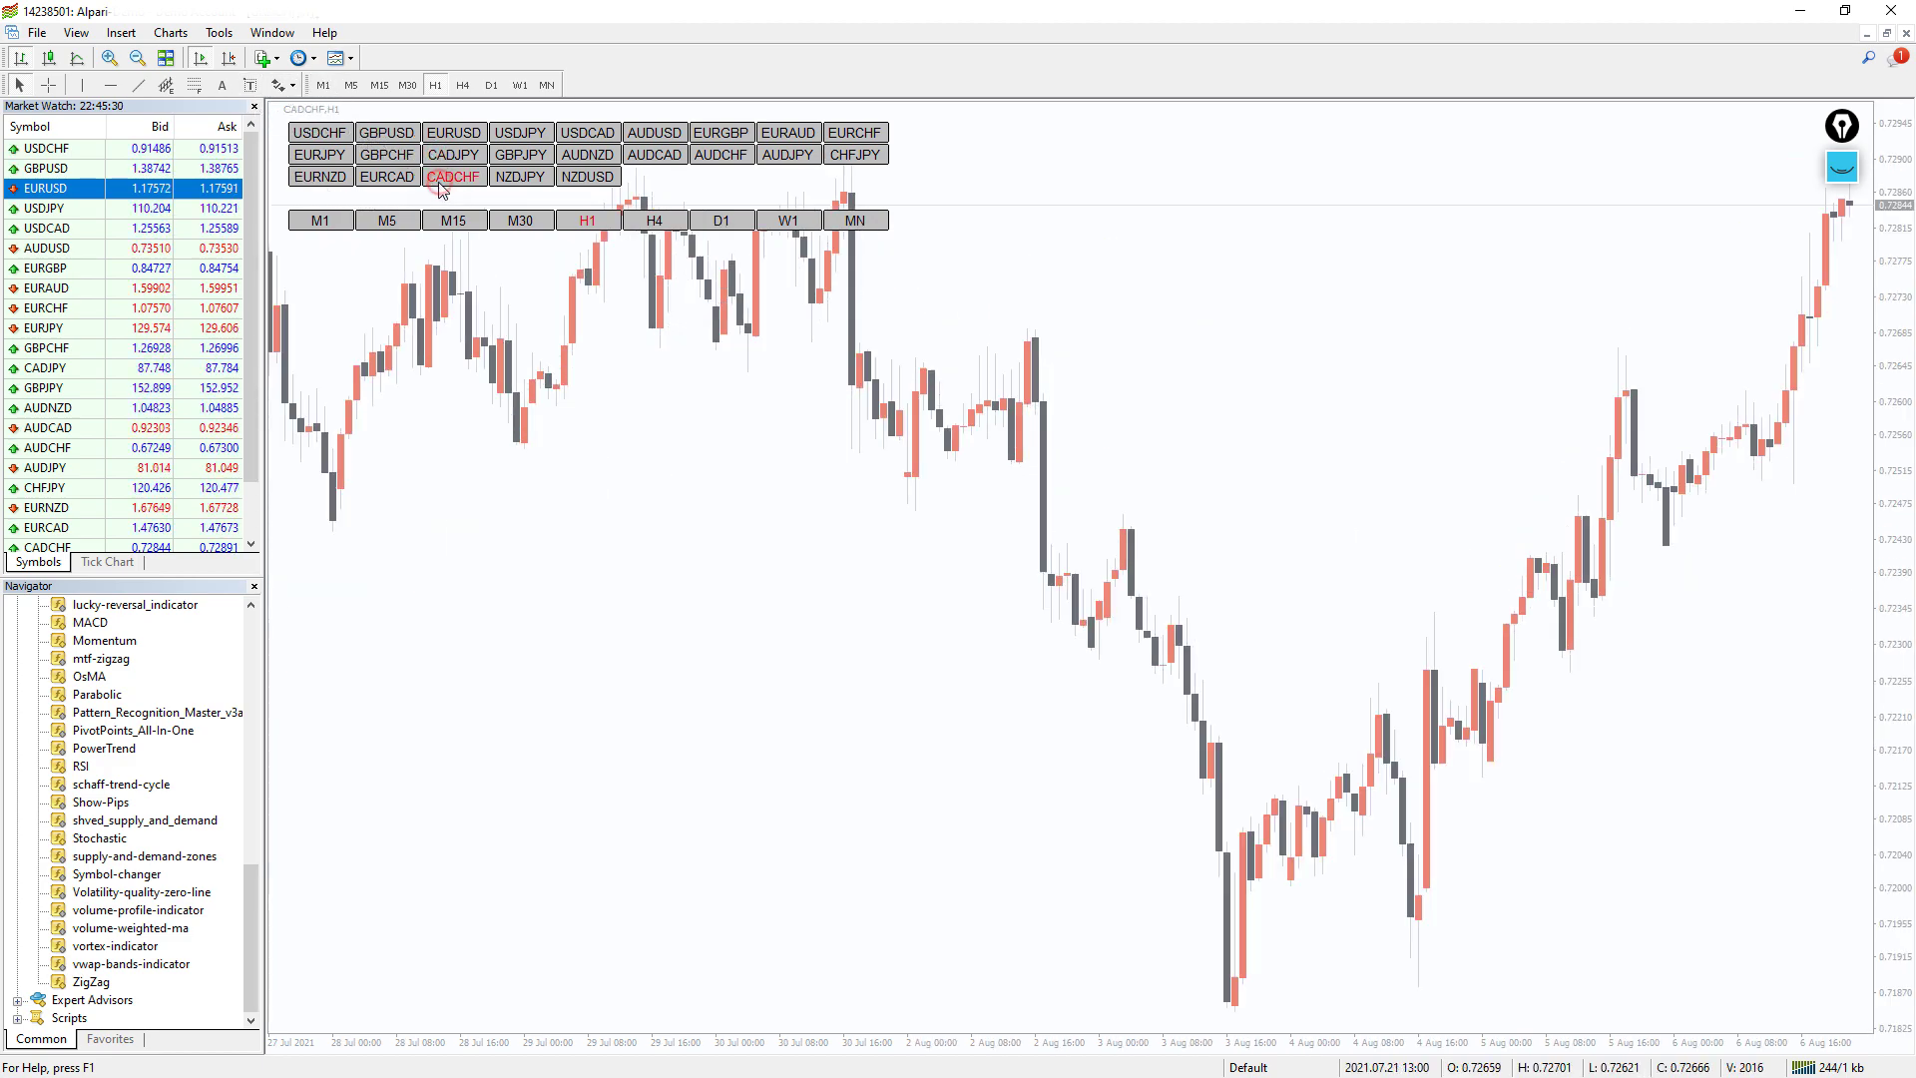
left_click(654, 222)
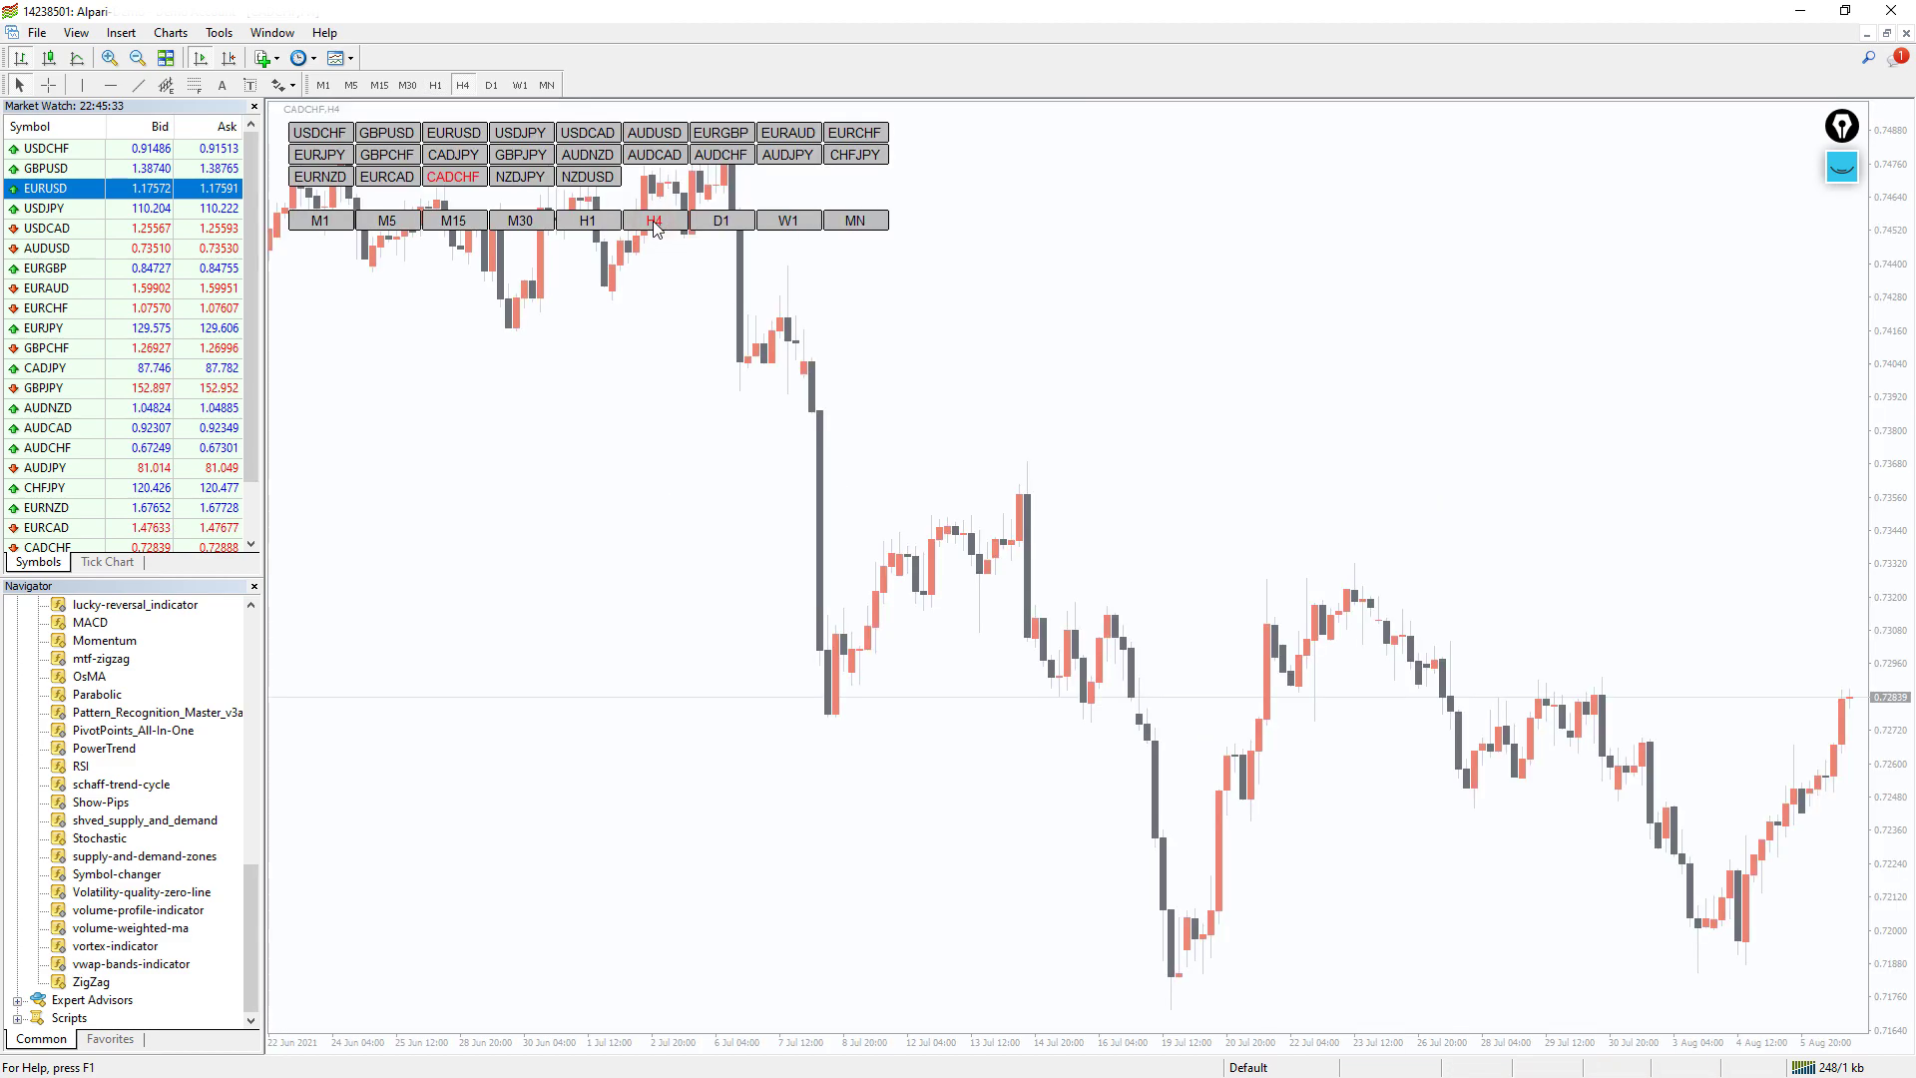
left_click(710, 225)
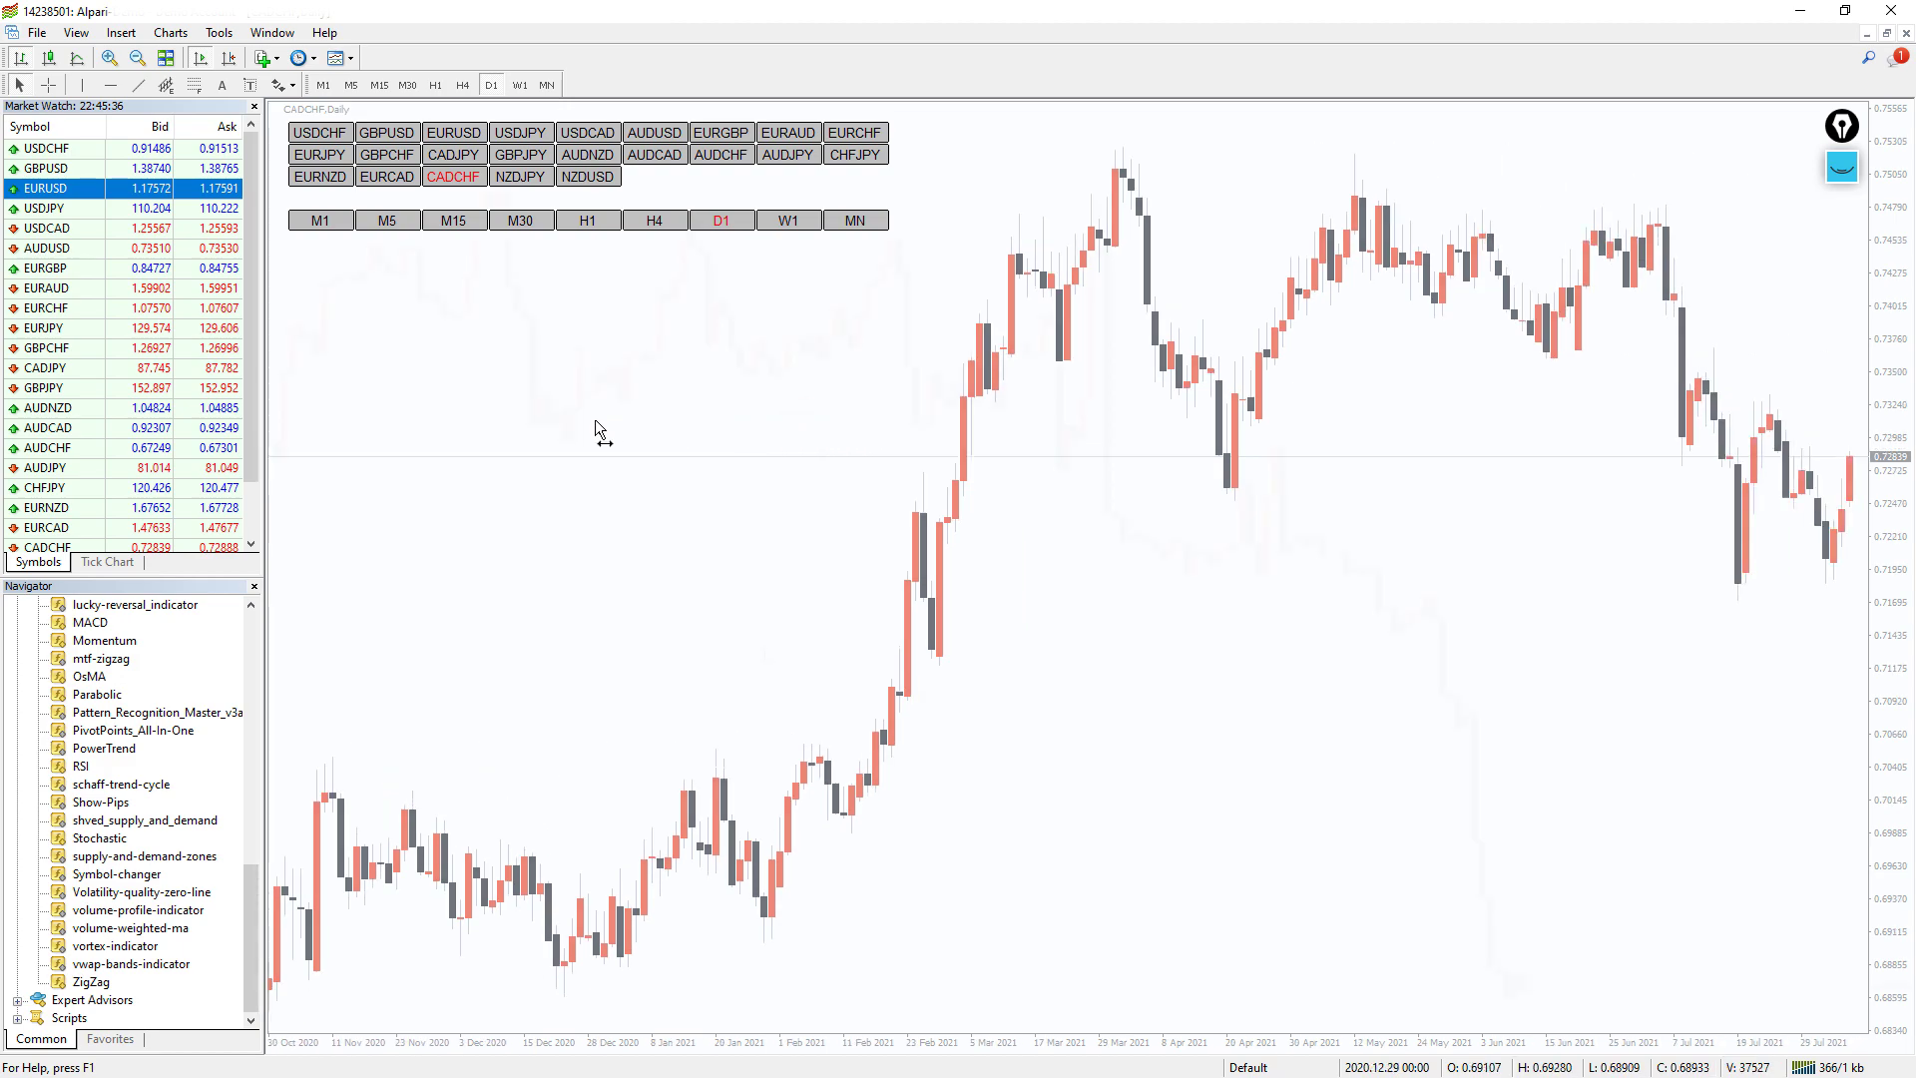
Step: Open the Inputs of Symbol-changer from the chart's Indicators List
left_click(988, 326)
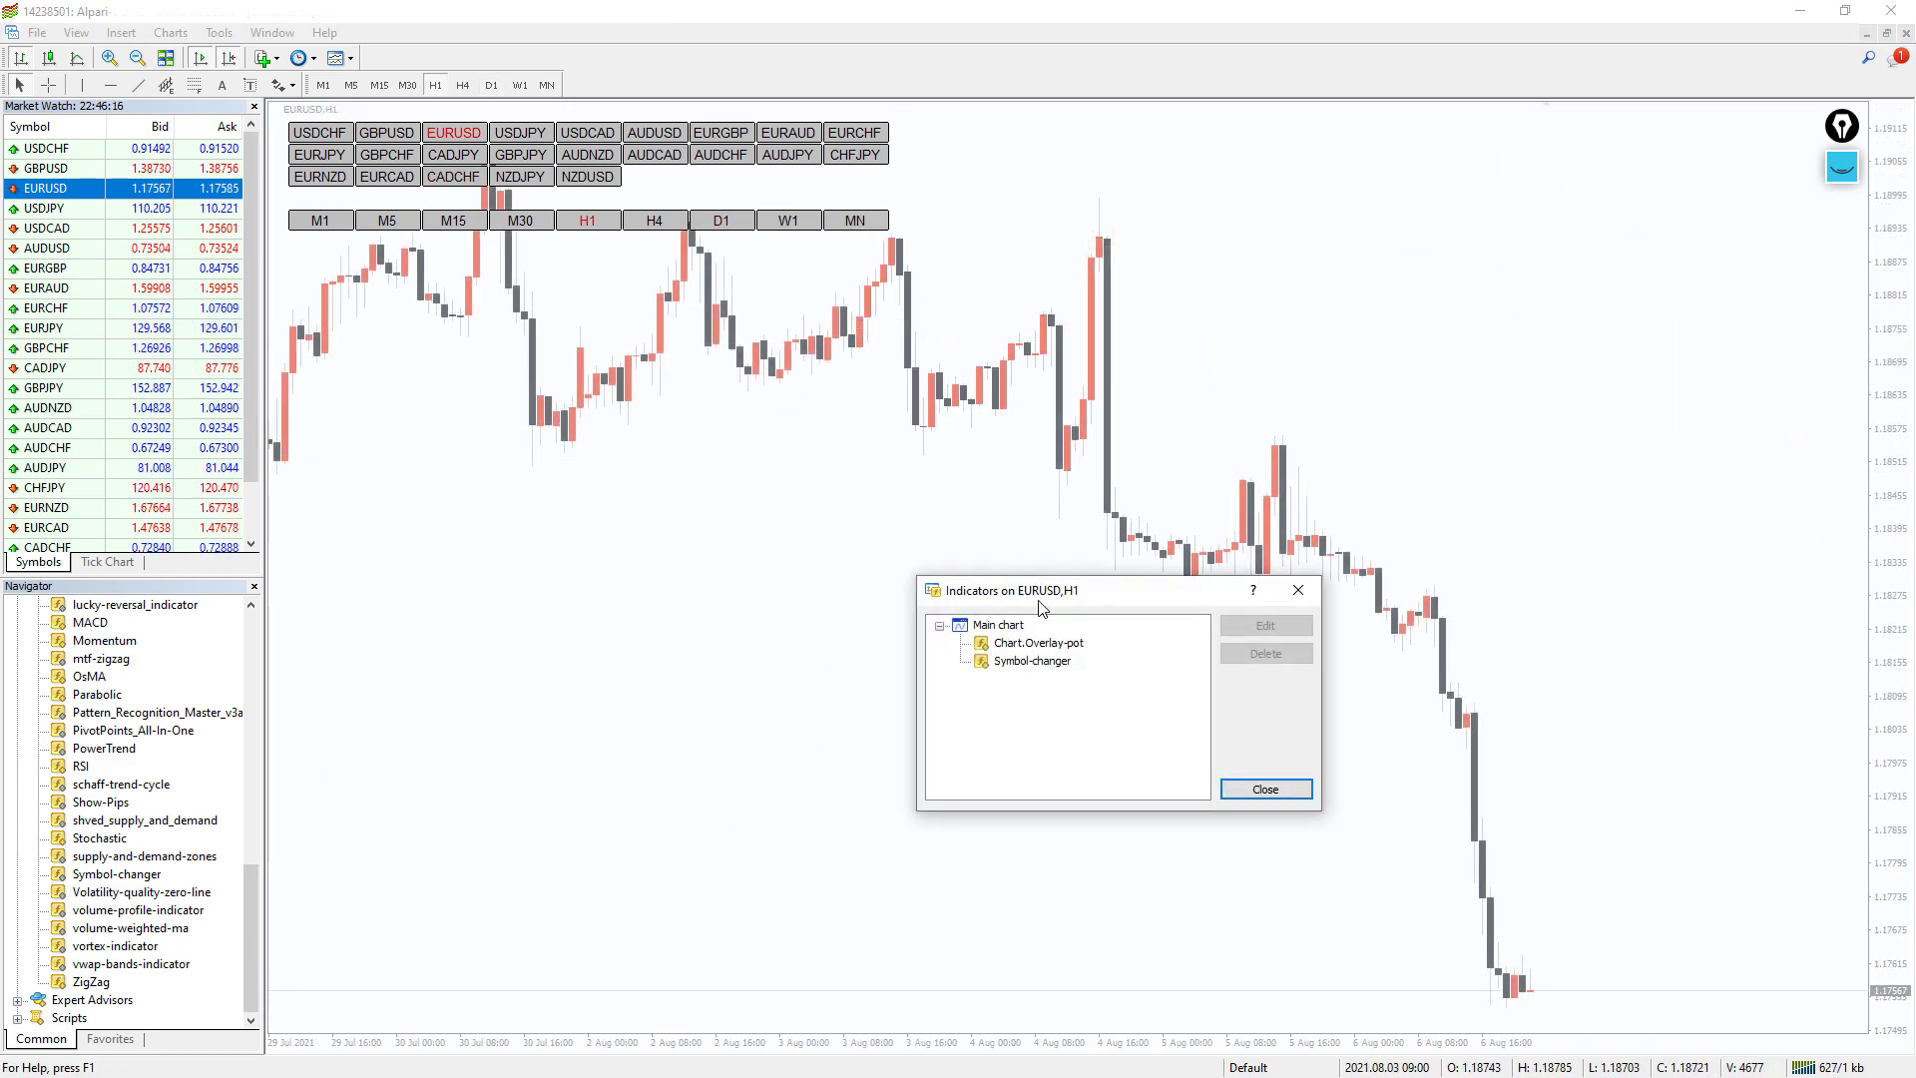
left_click(1066, 660)
left_click(1267, 627)
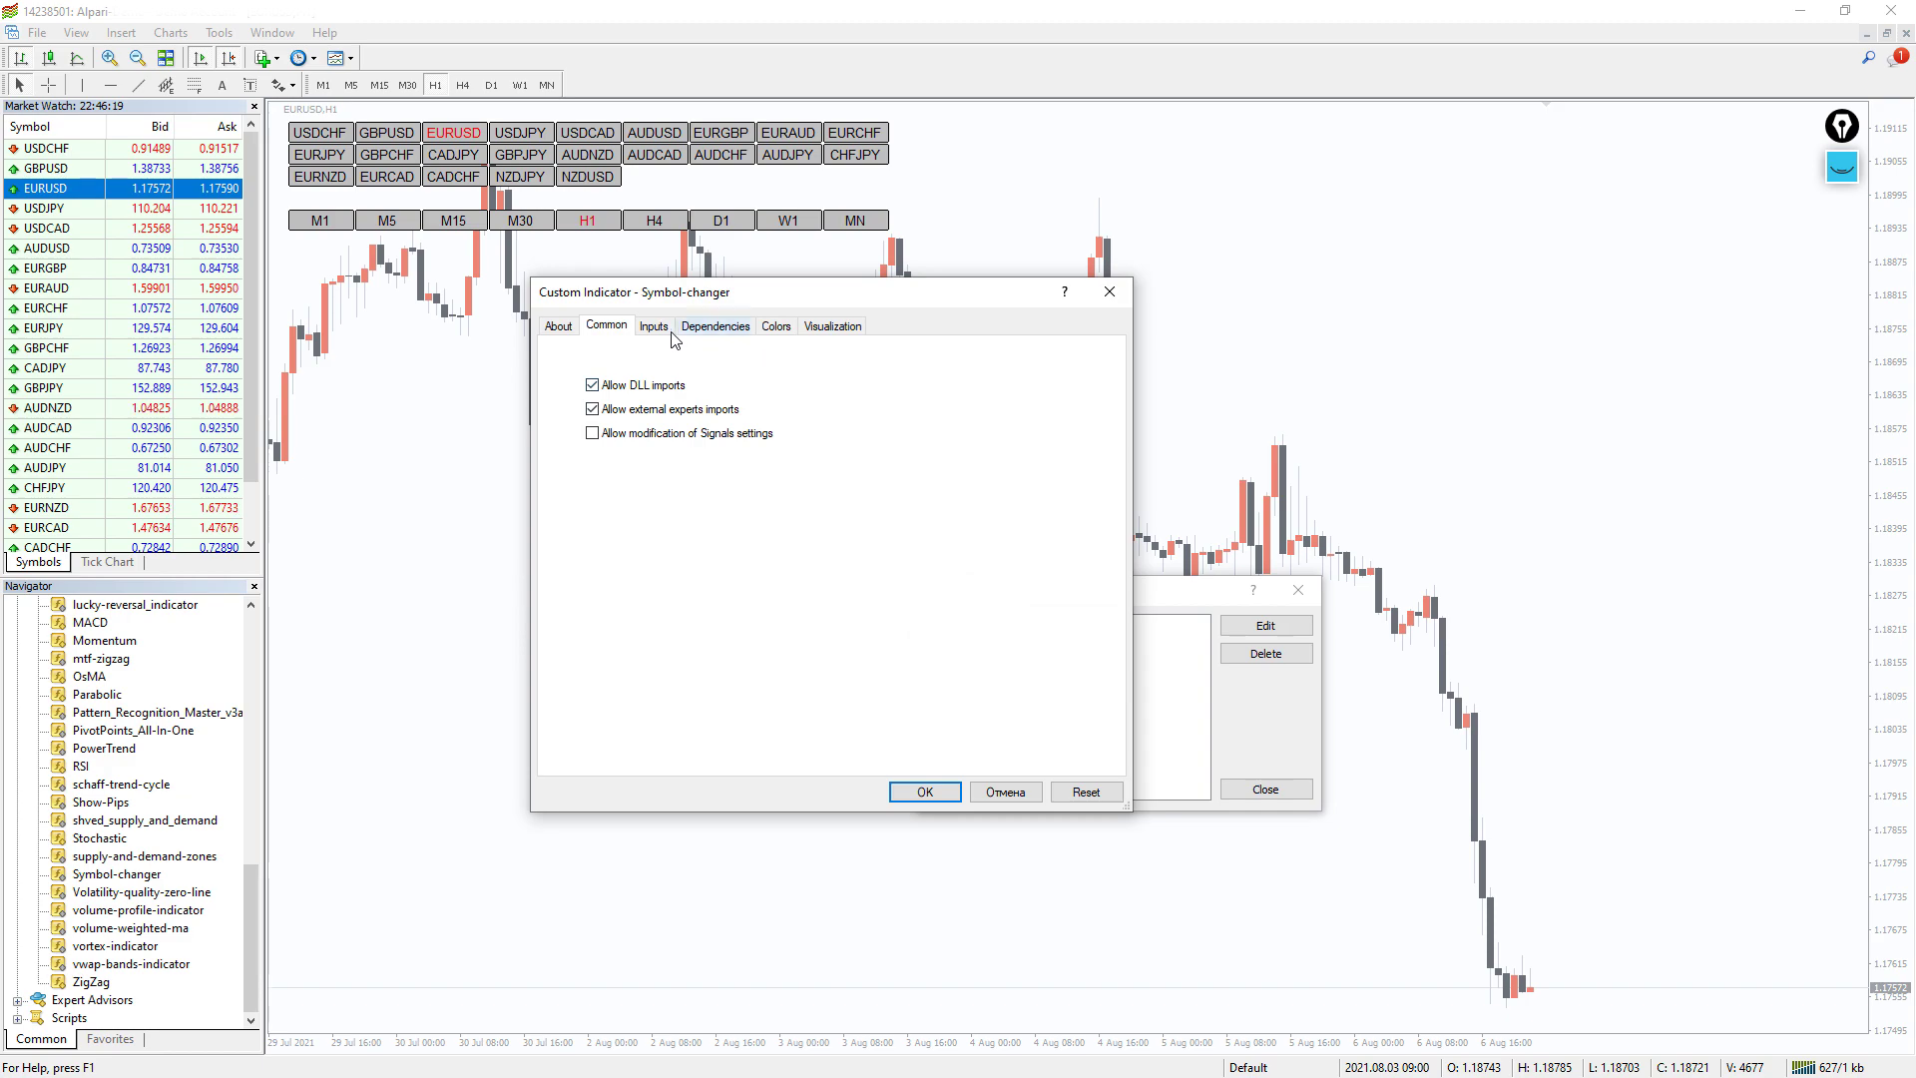
left_click(655, 327)
Step: Set 12 buttons per row, shift 30, button width 55 and height 18
left_click(794, 381)
left_click(798, 399)
type("1")
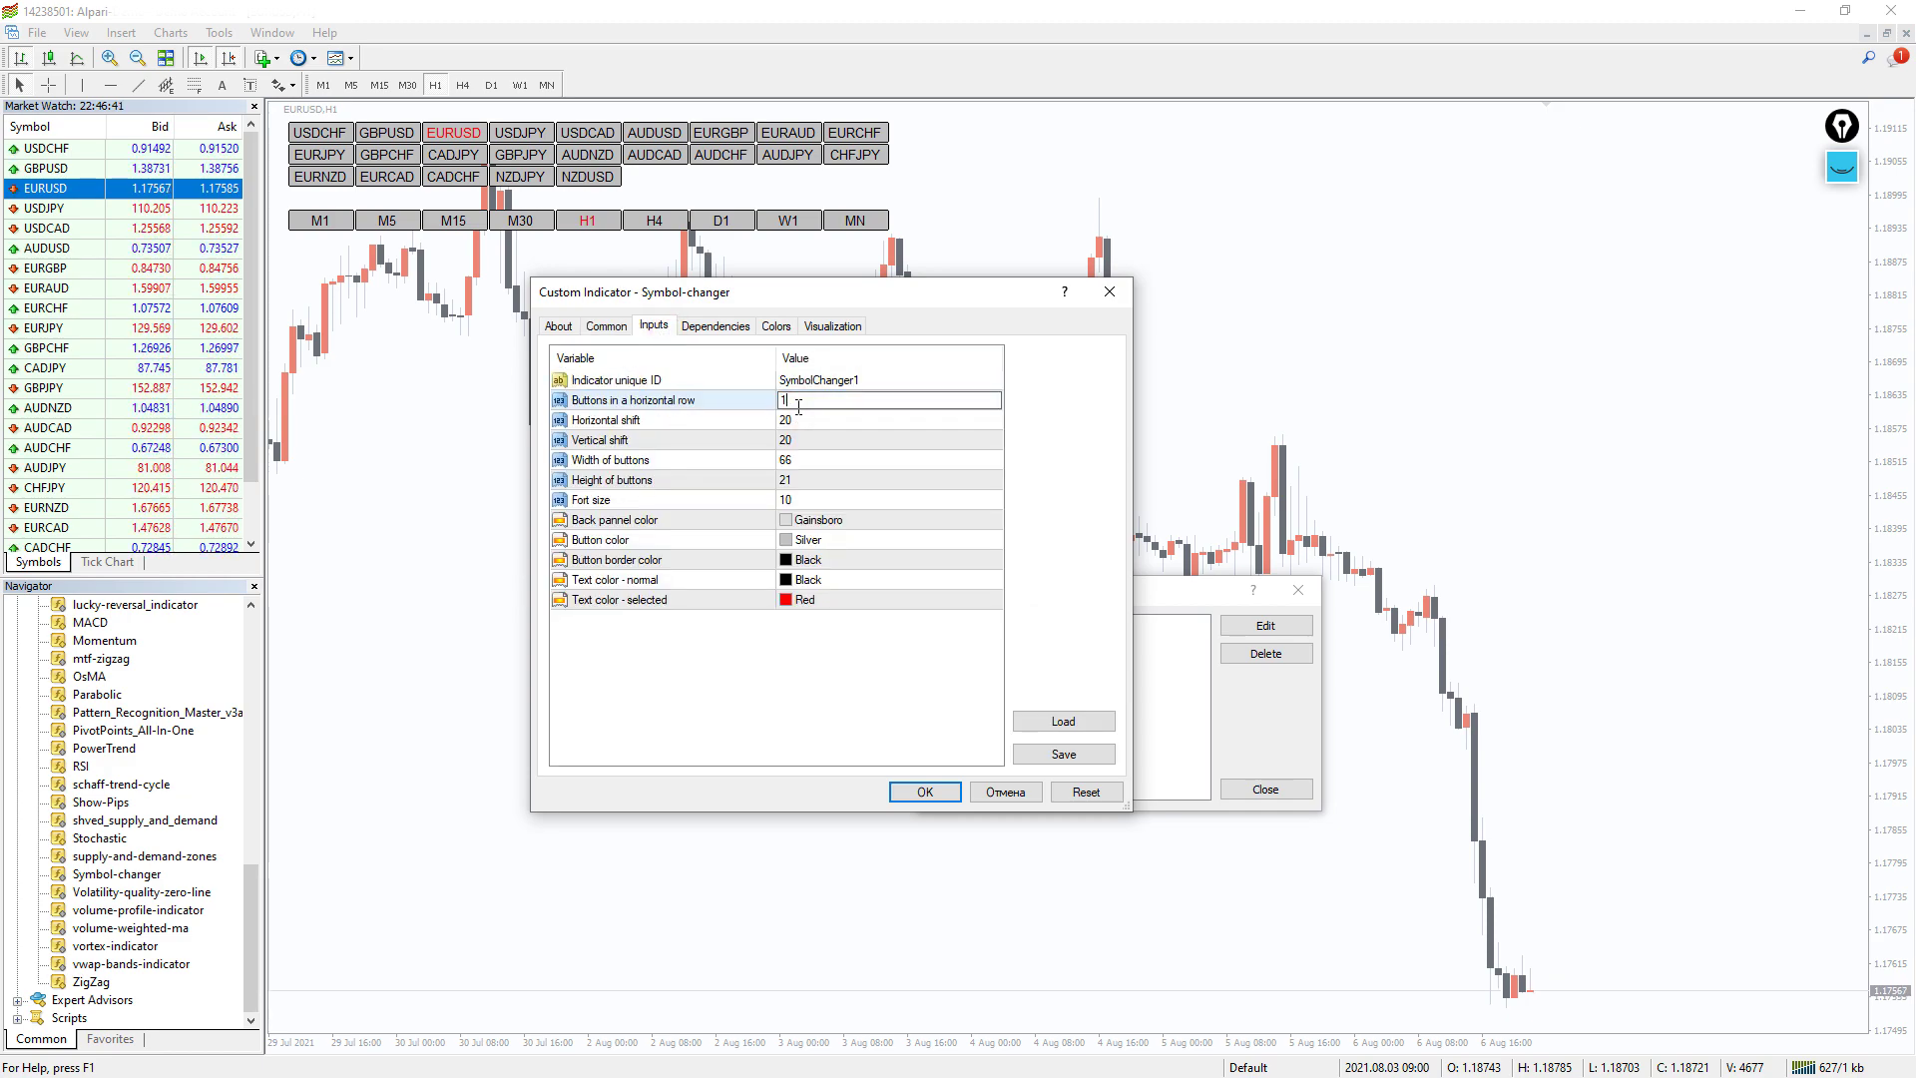
type("2")
key("Return")
left_click(801, 420)
type("3030")
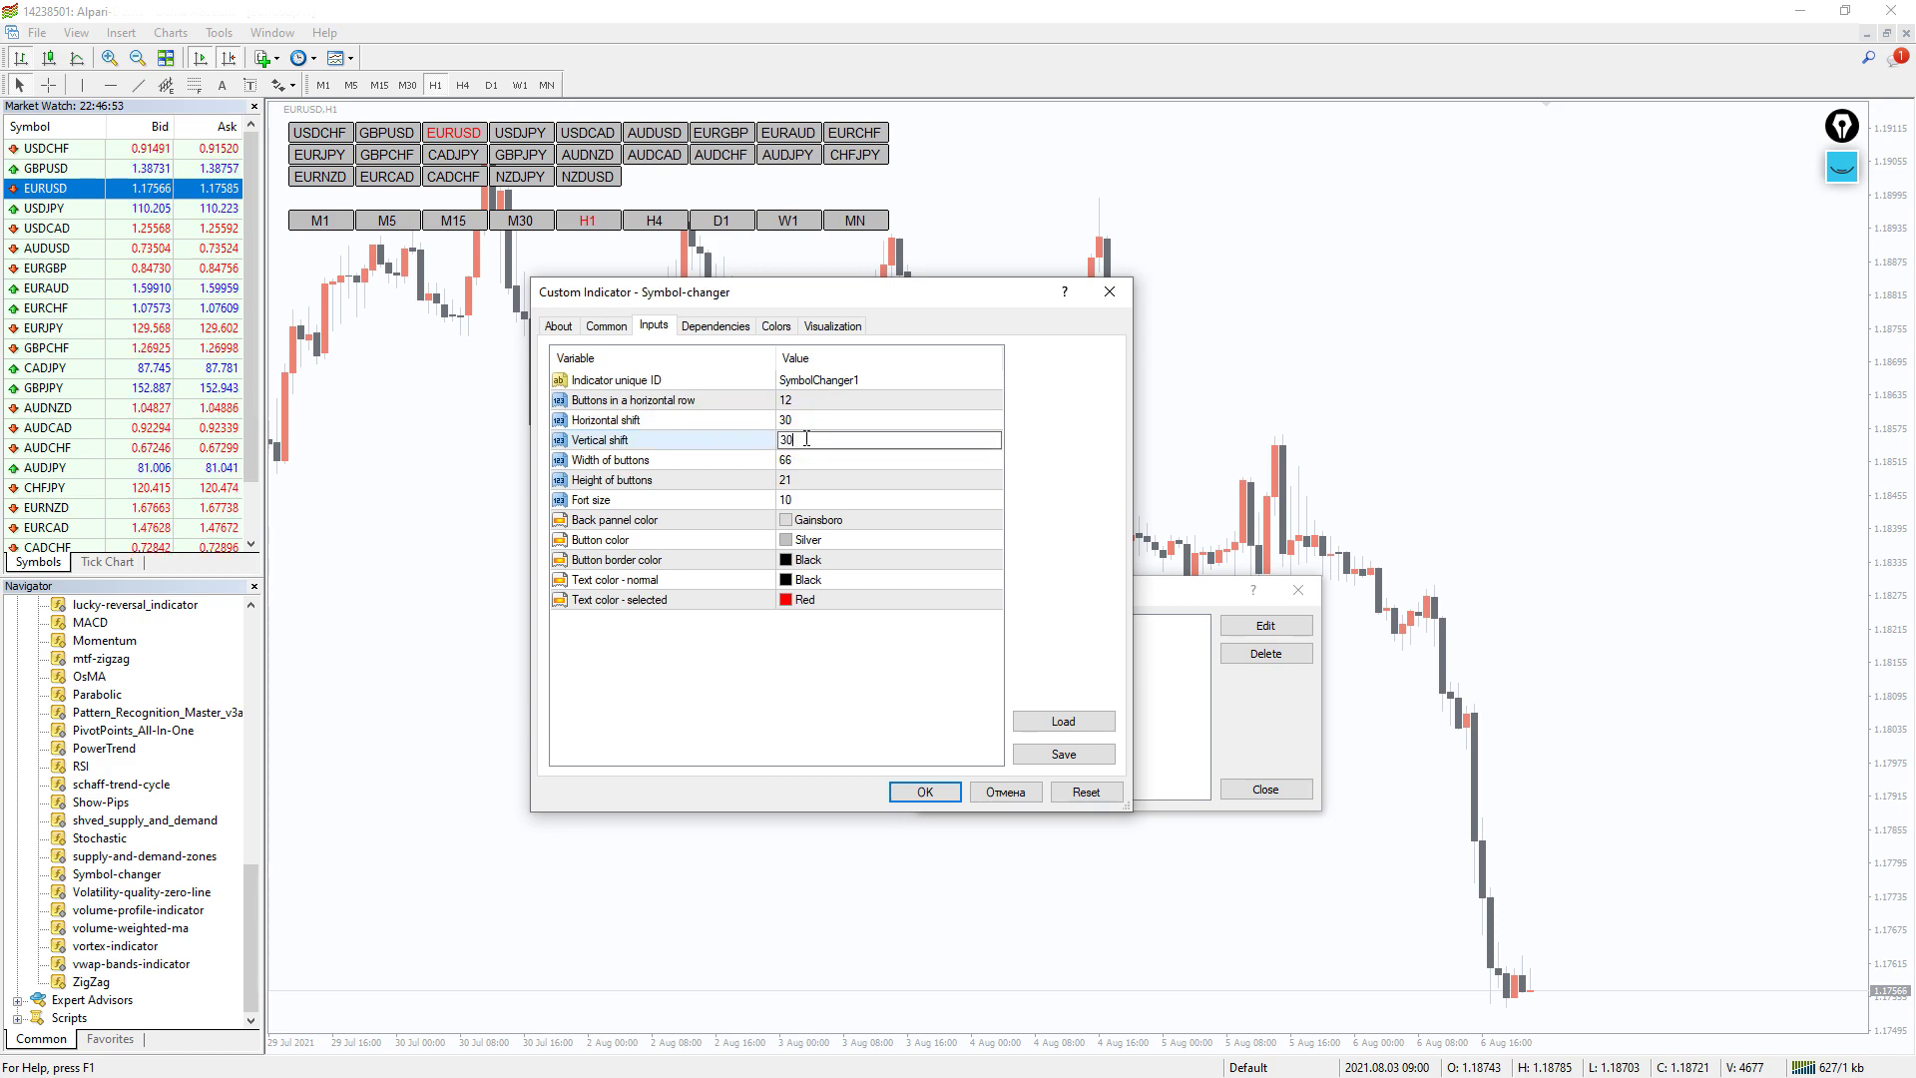
left_click(805, 460)
type("55")
left_click(805, 479)
type("188")
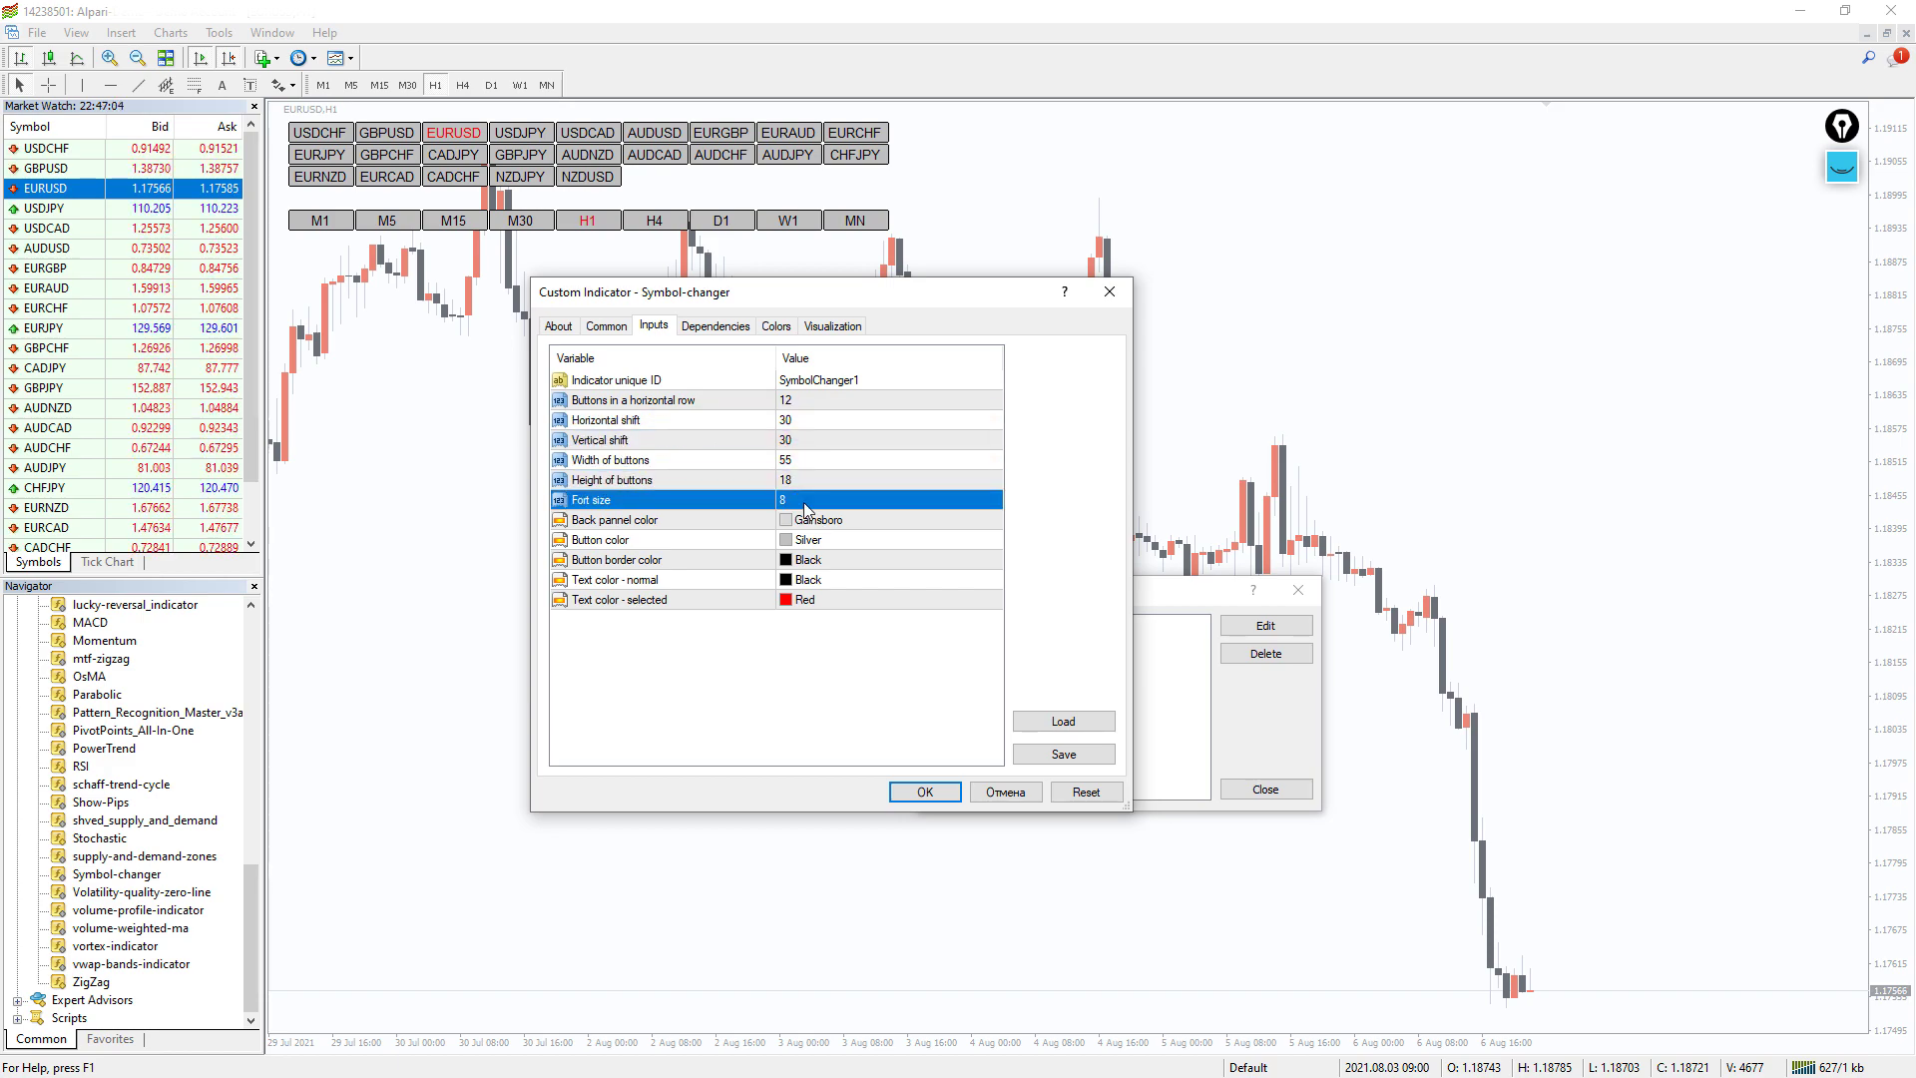
Step: Set button colour Gainsboro, back panel Ivory and selected text DarkOrange
left_click(839, 538)
left_click(921, 761)
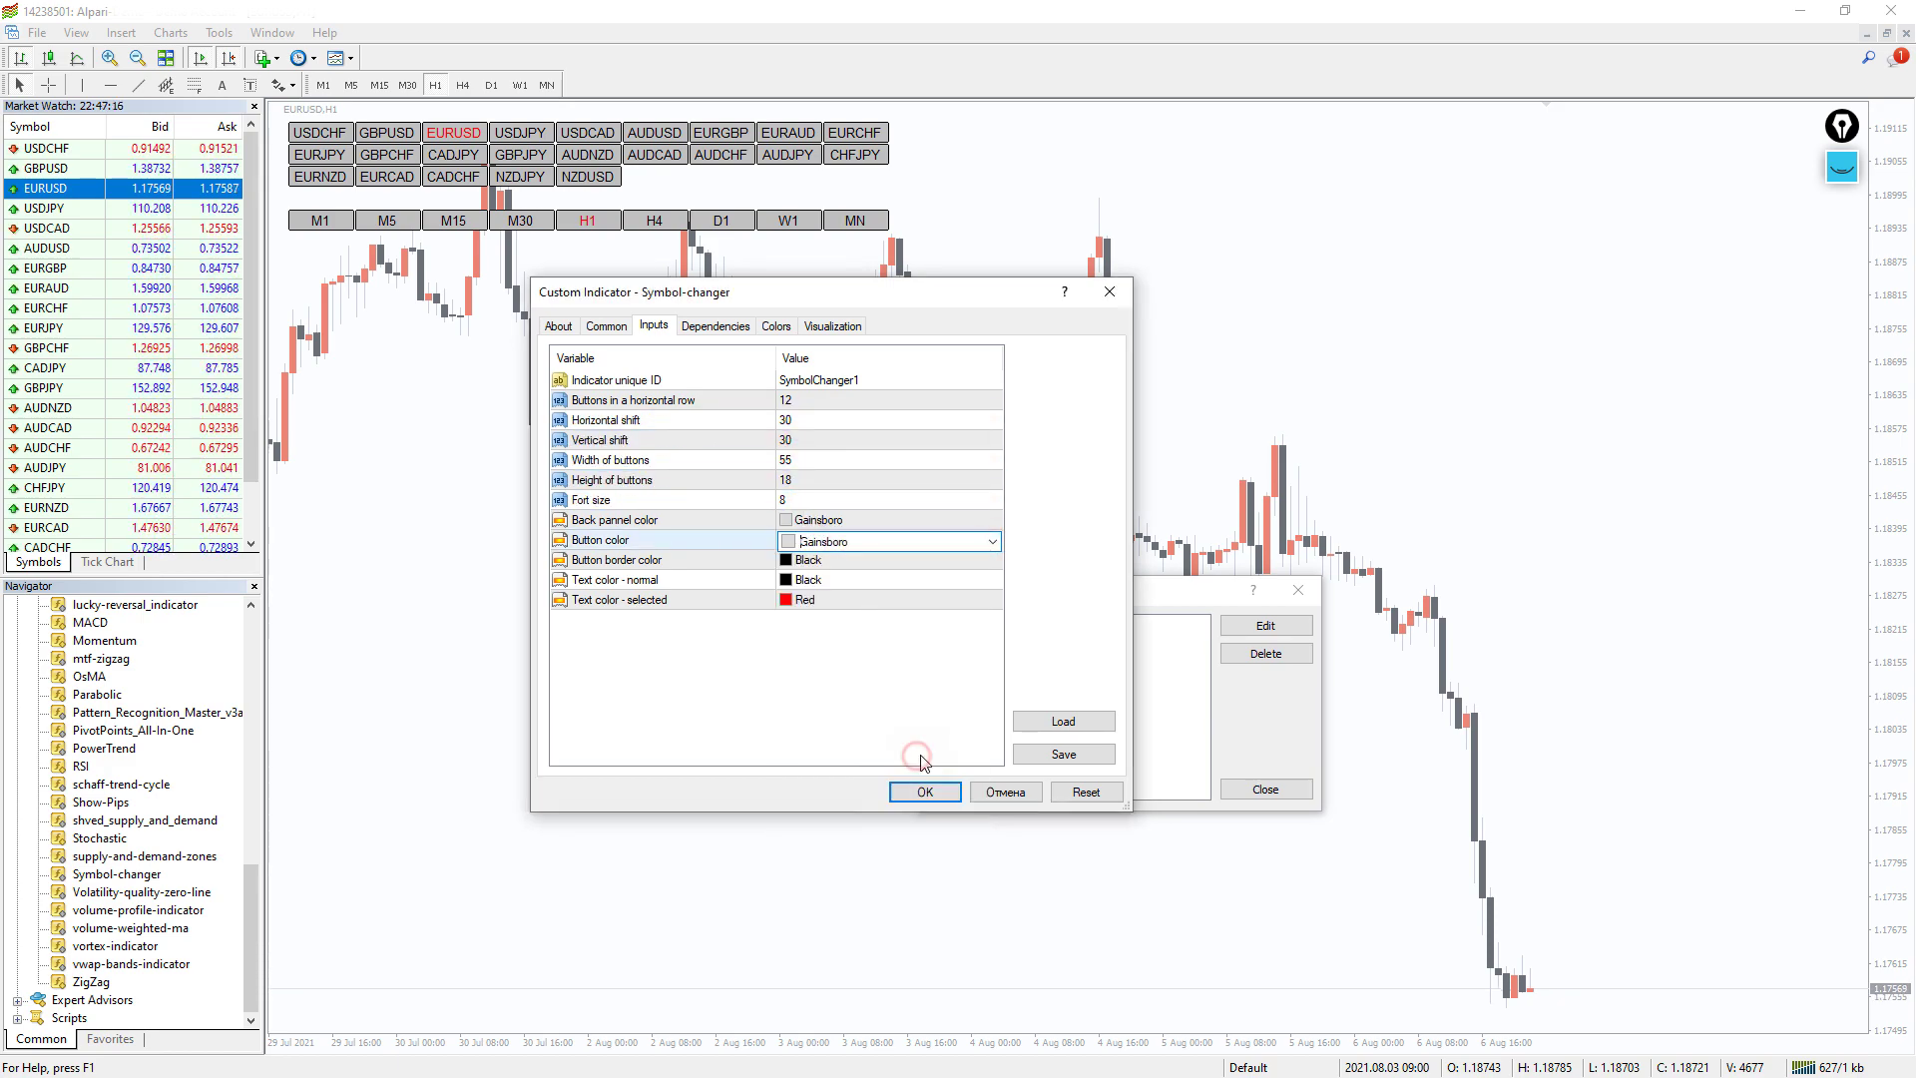
left_click(839, 519)
left_click(898, 733)
left_click(828, 601)
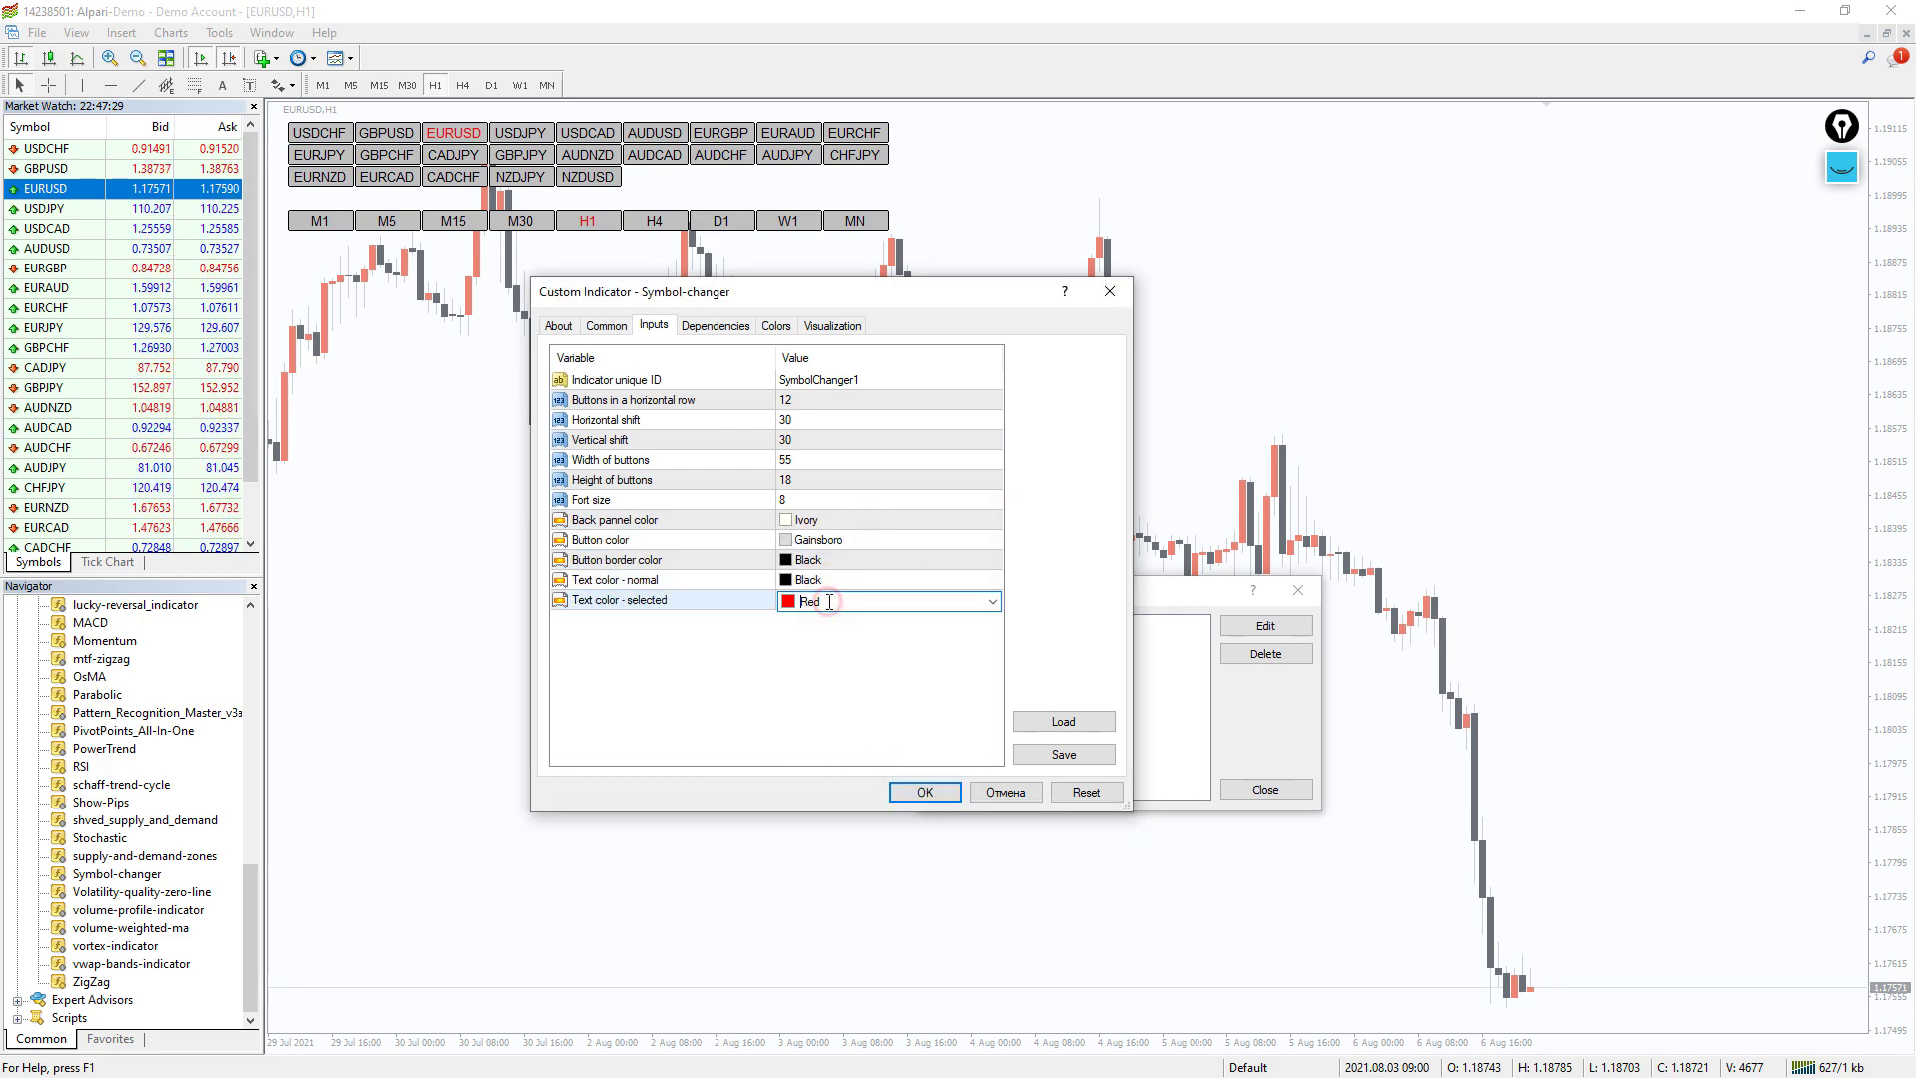
left_click(915, 716)
Step: Apply the new button settings, close the indicators list, and draw a blue stroke under the panel
left_click(930, 793)
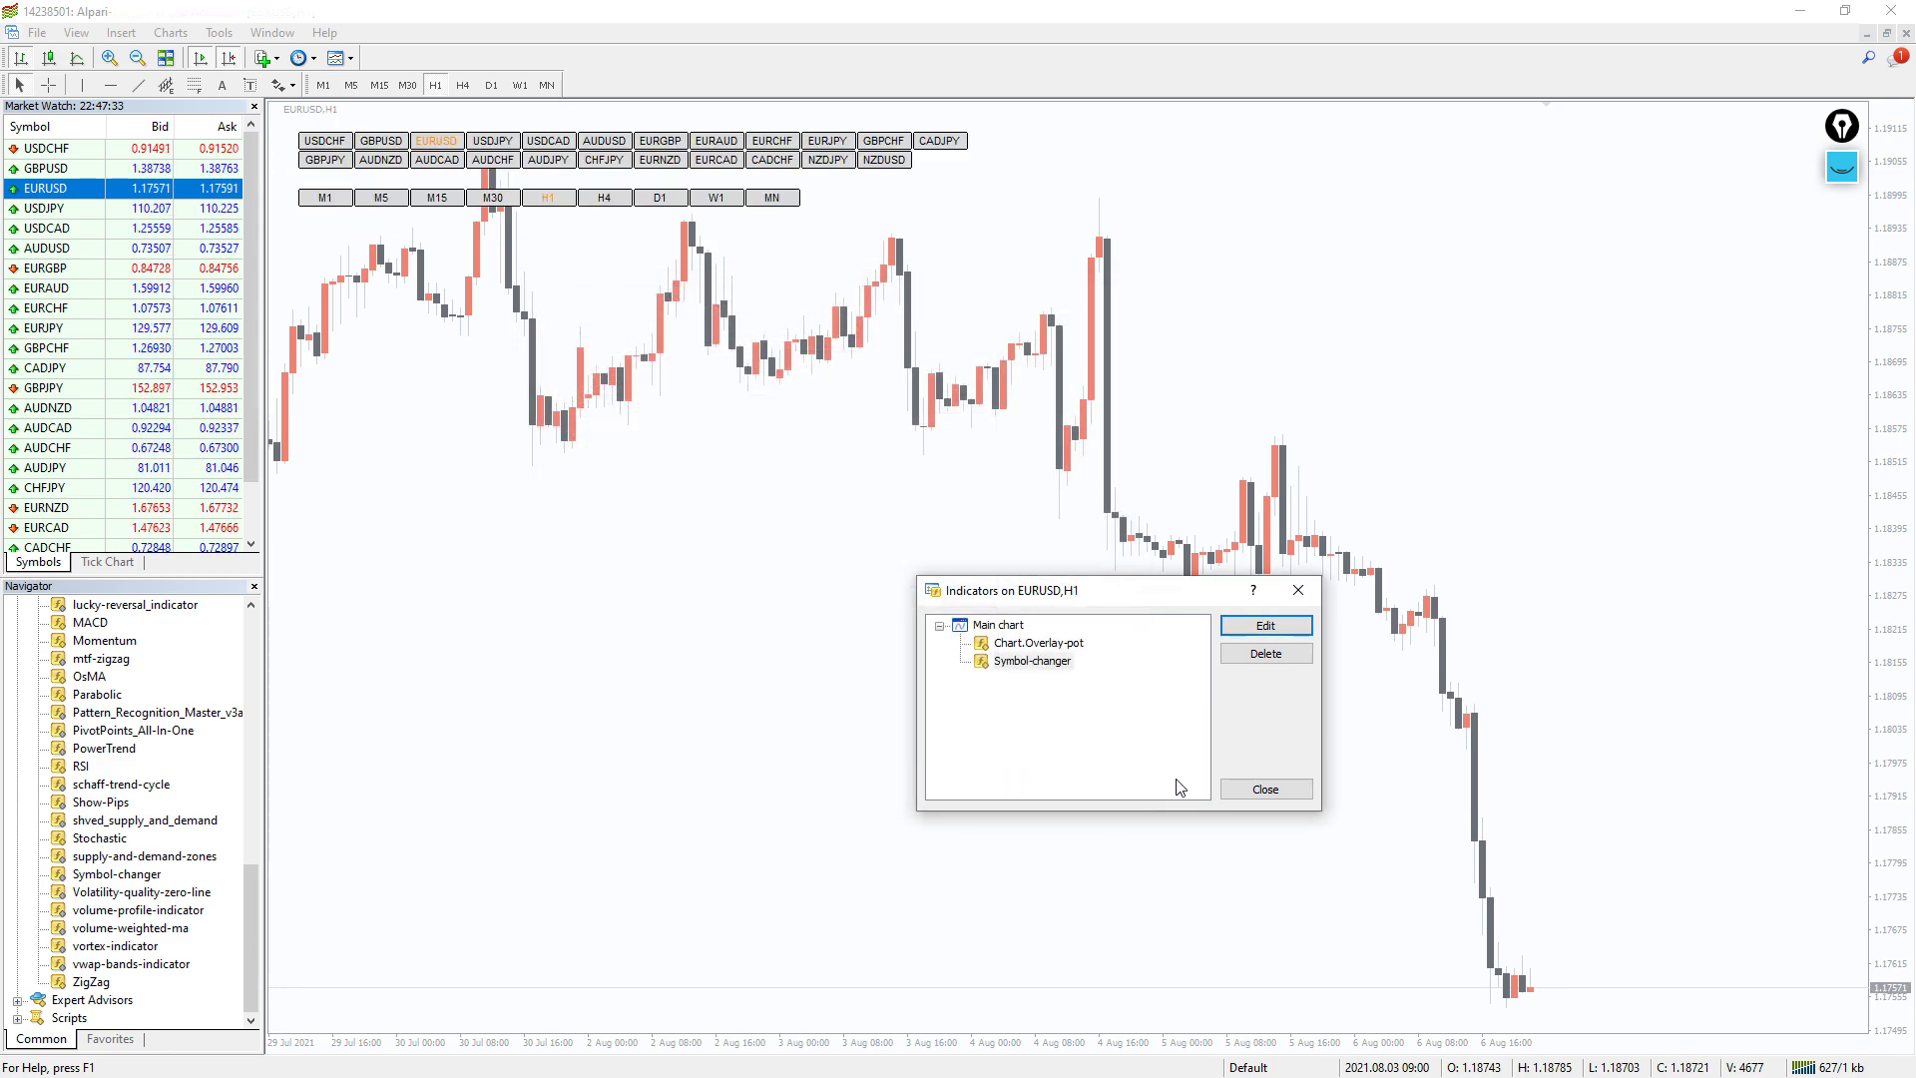
left_click(1265, 789)
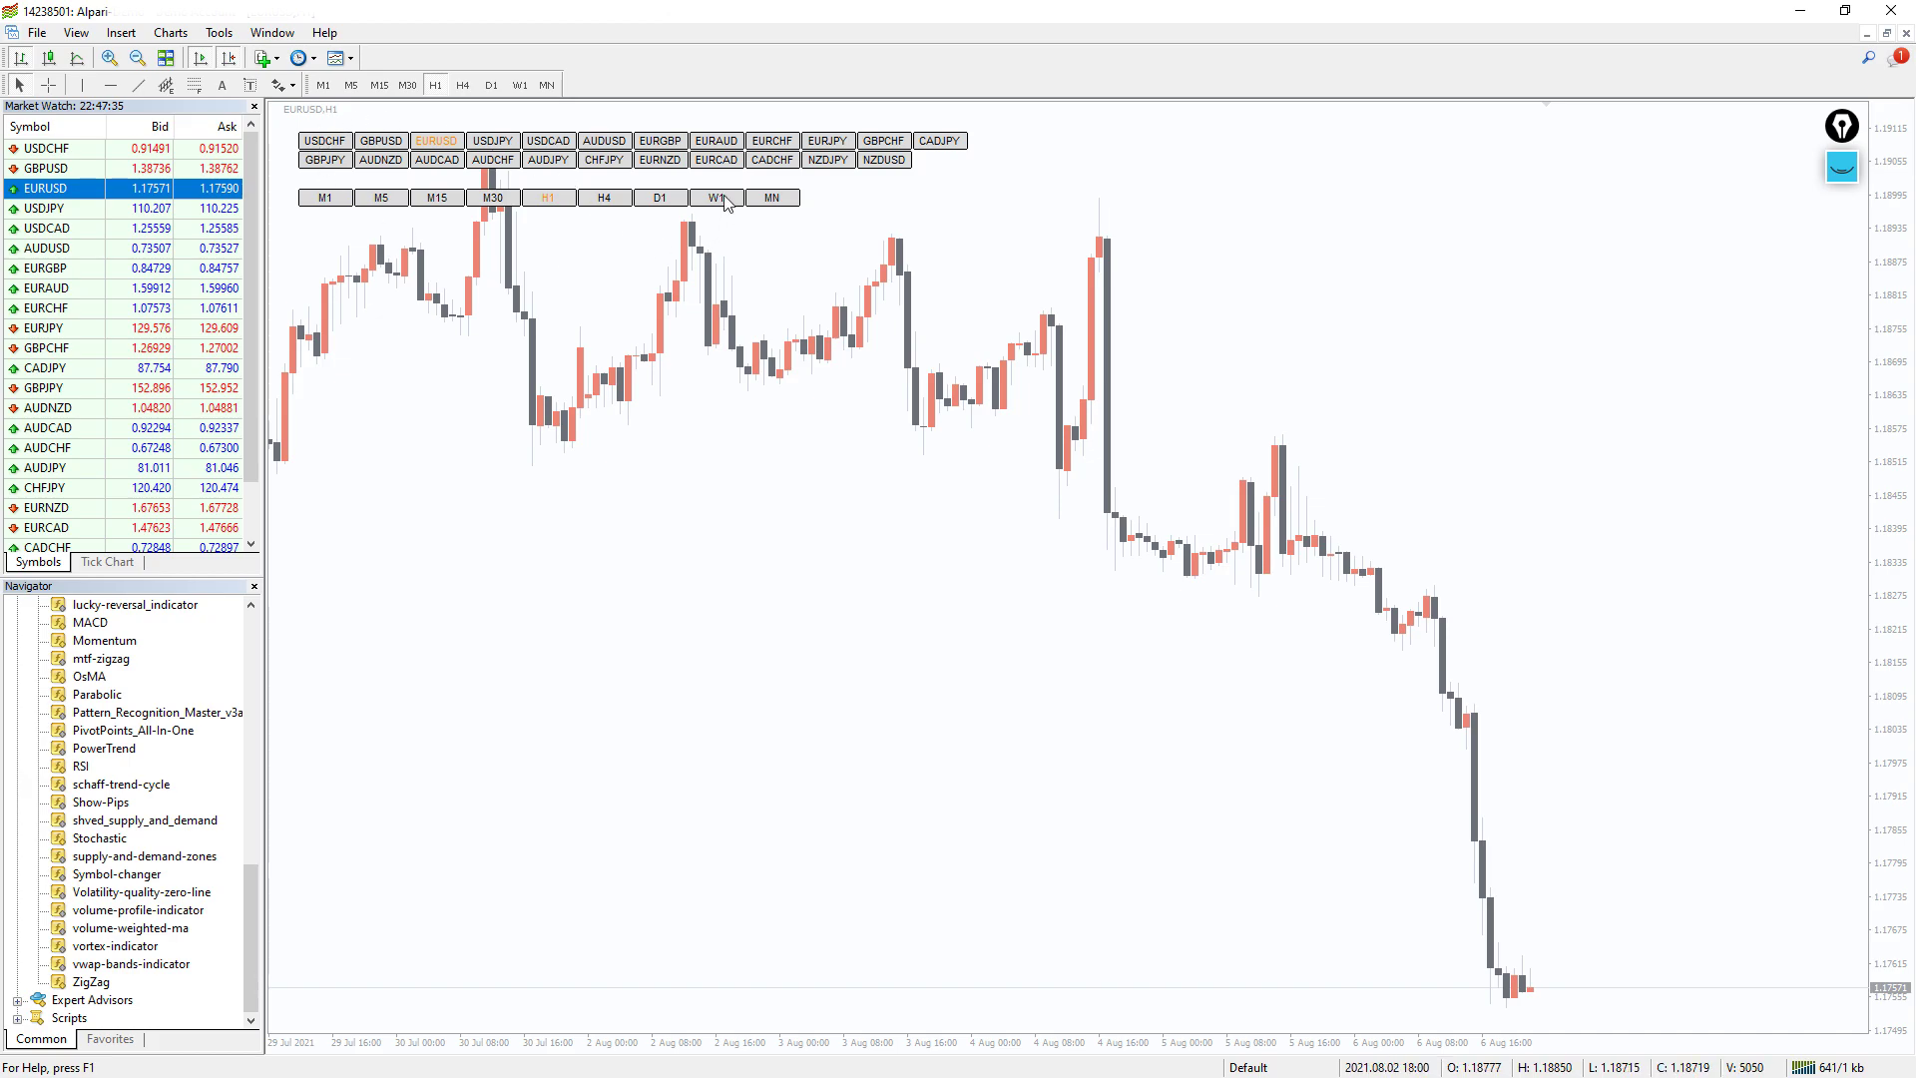
left_click_drag(301, 226, 1034, 140)
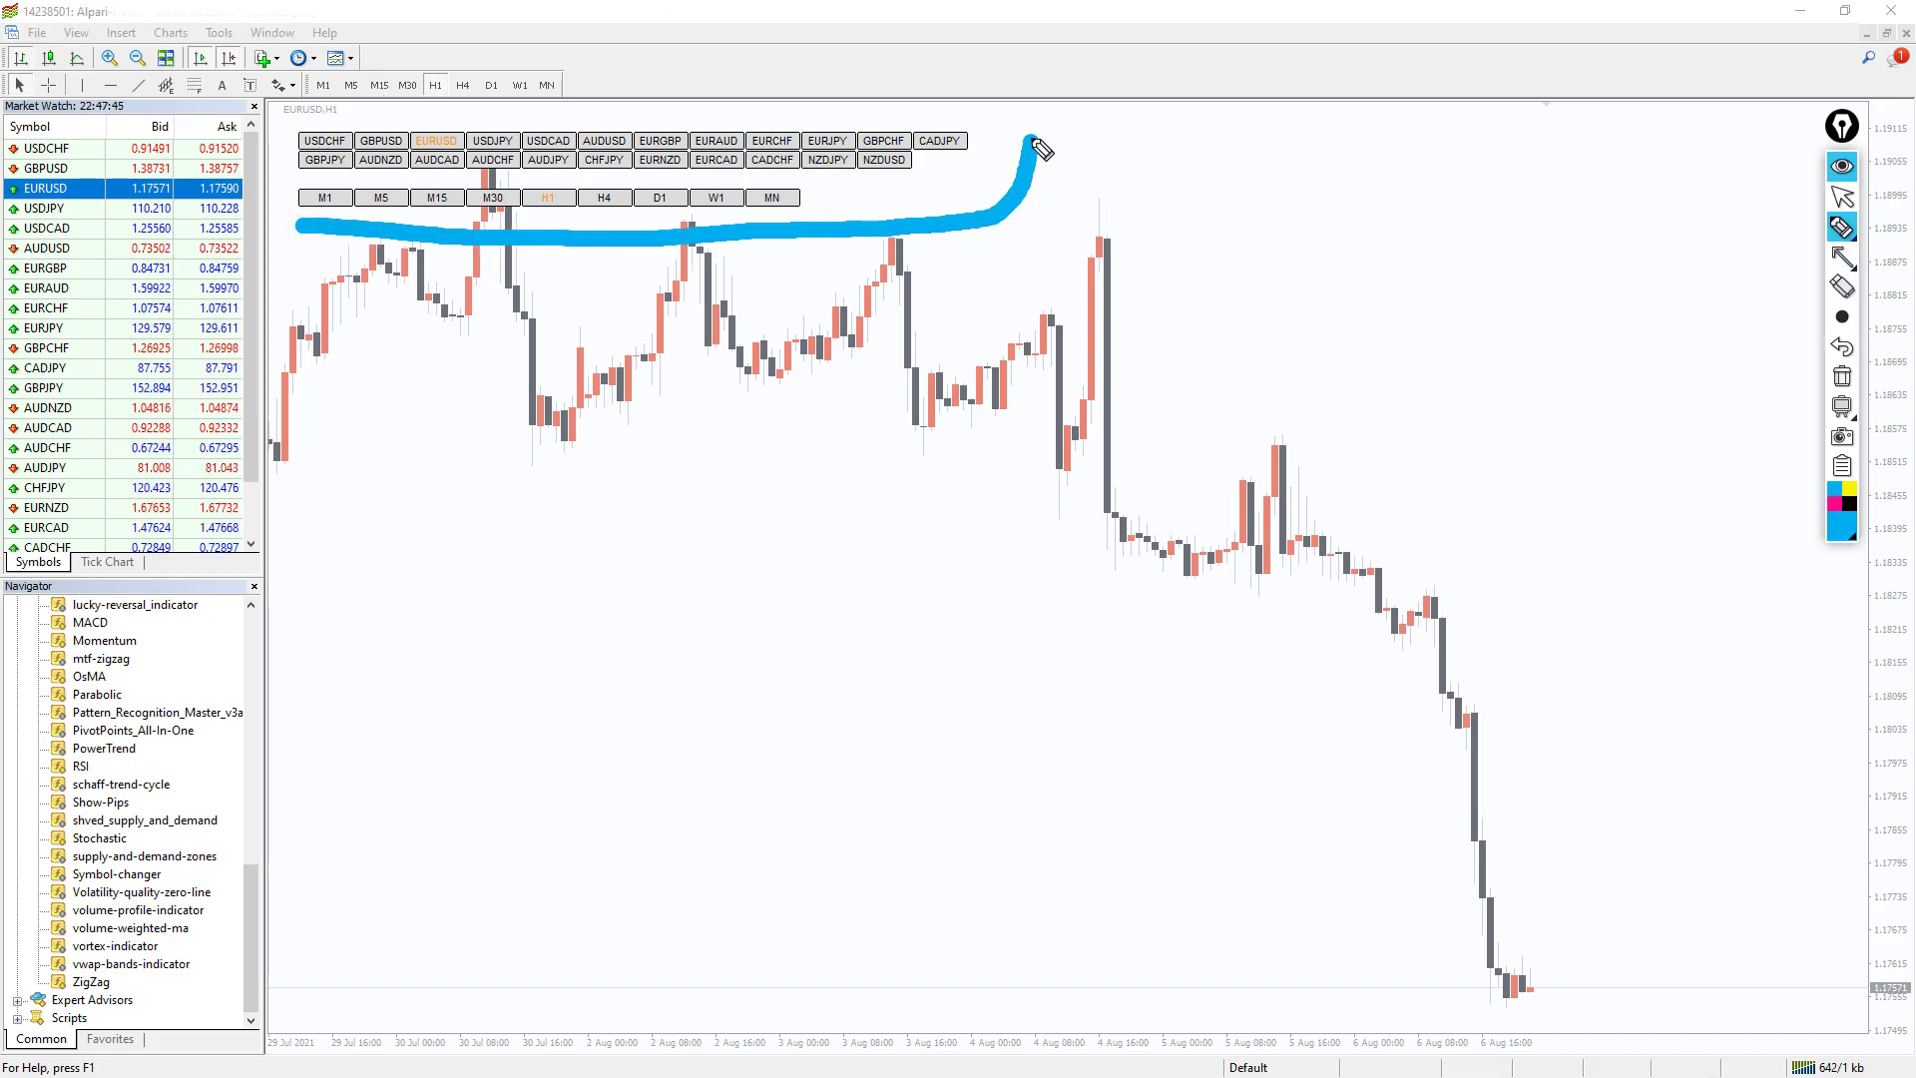